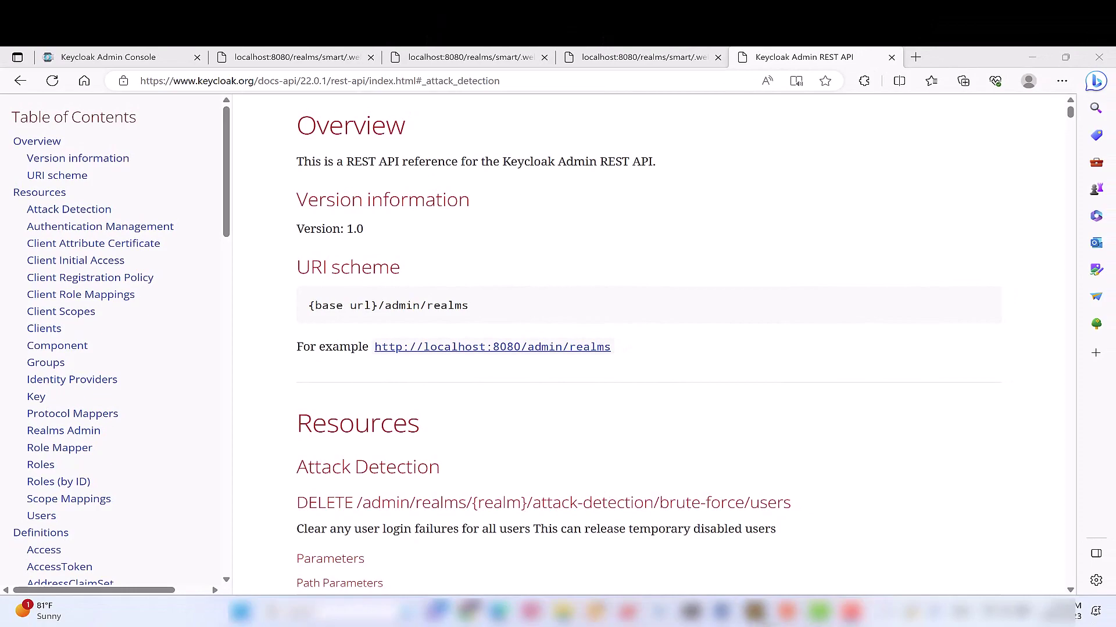
Switch to Postman, open the POST request in the Token folder, and review its endpoint URL and x-www-form-urlencoded body parameters
click(787, 613)
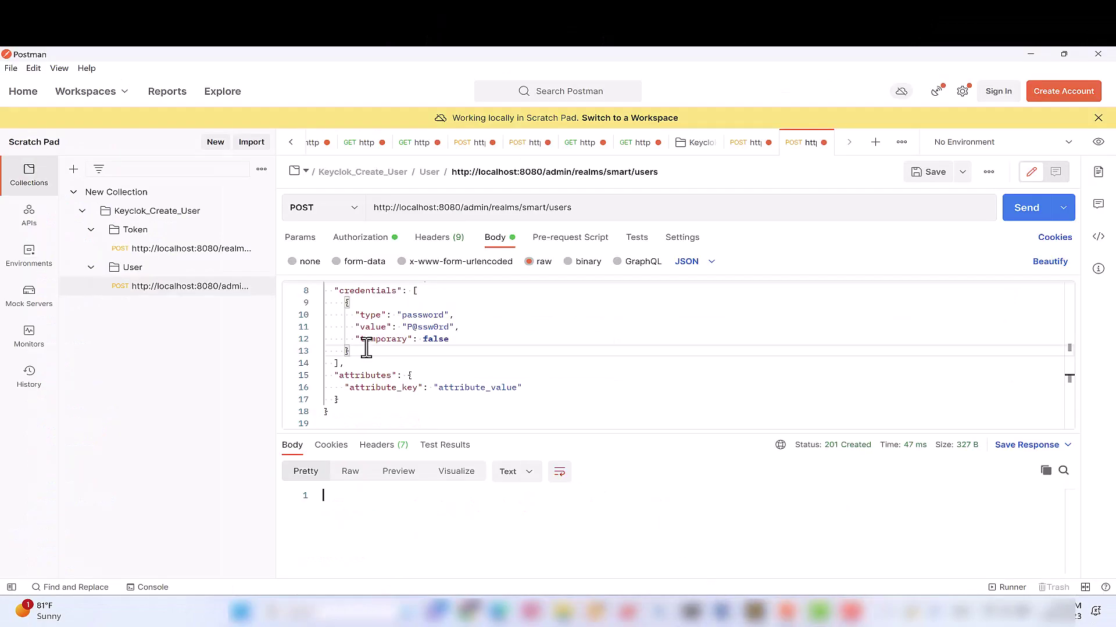
click(173, 249)
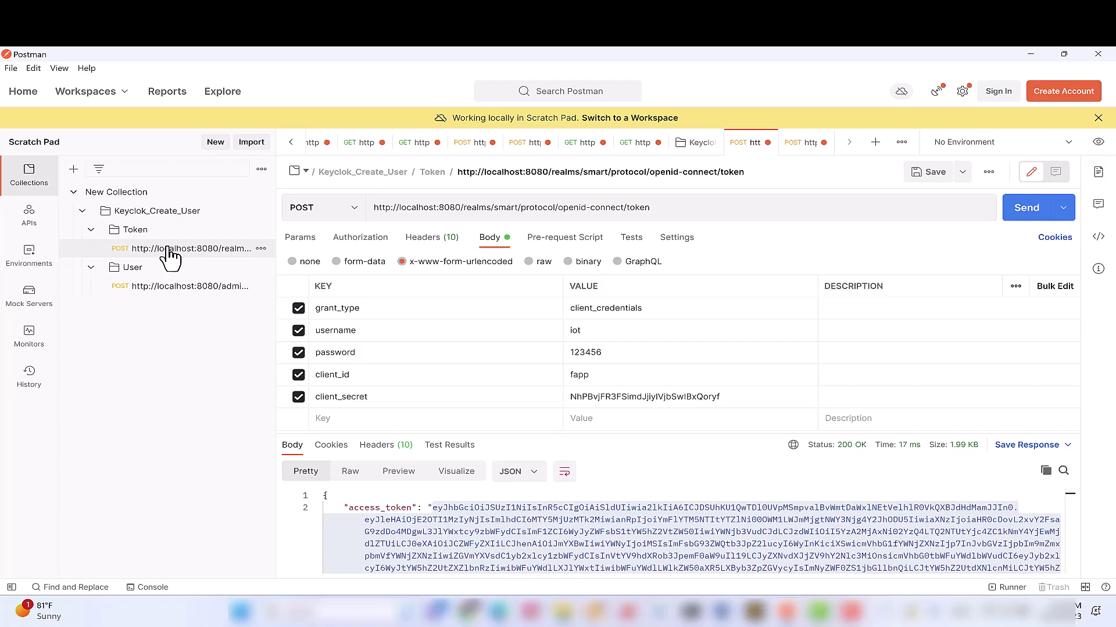
drag(662, 207, 370, 208)
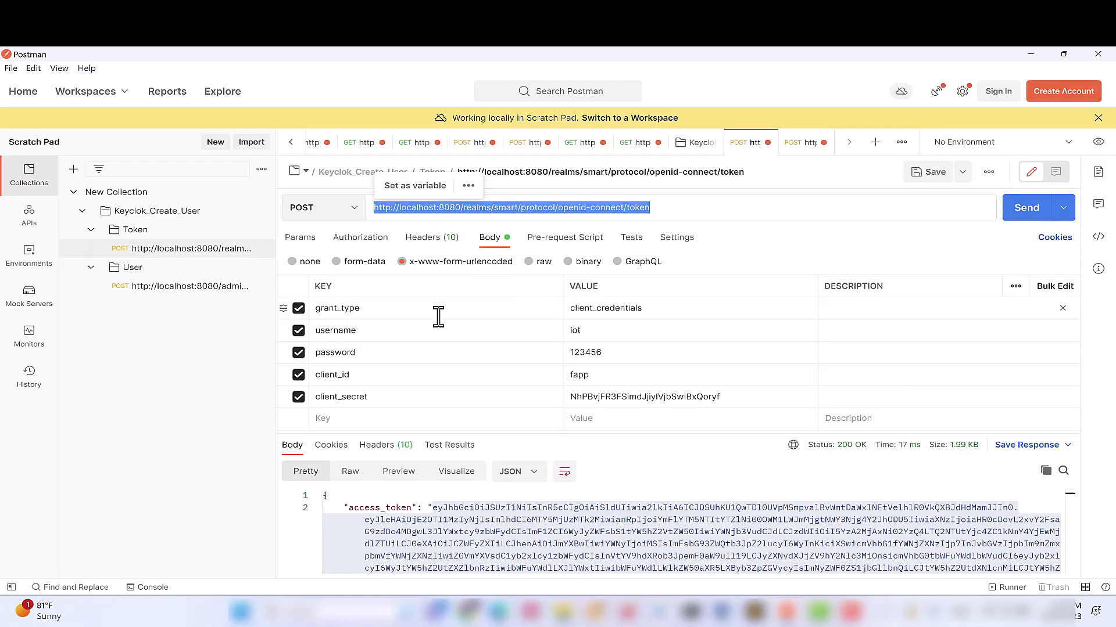
click(602, 312)
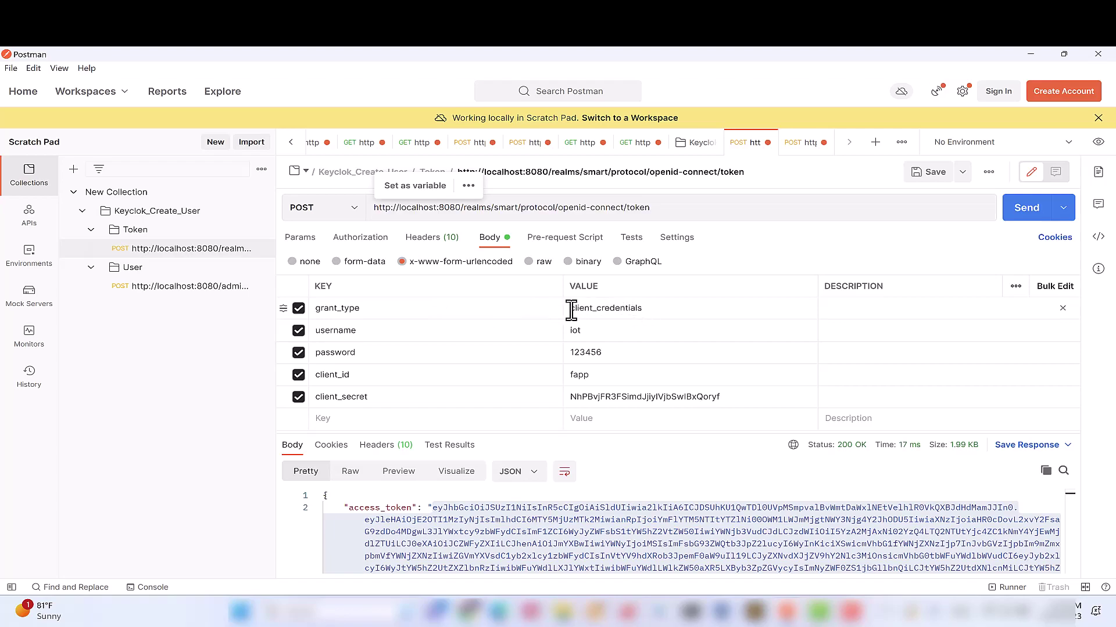
click(375, 332)
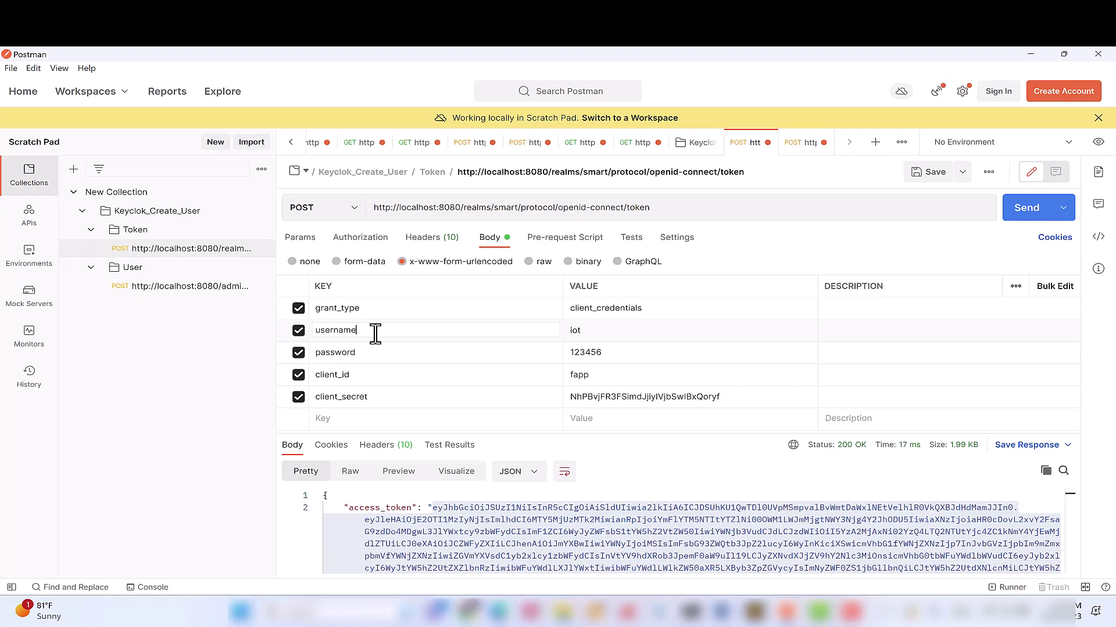
click(382, 355)
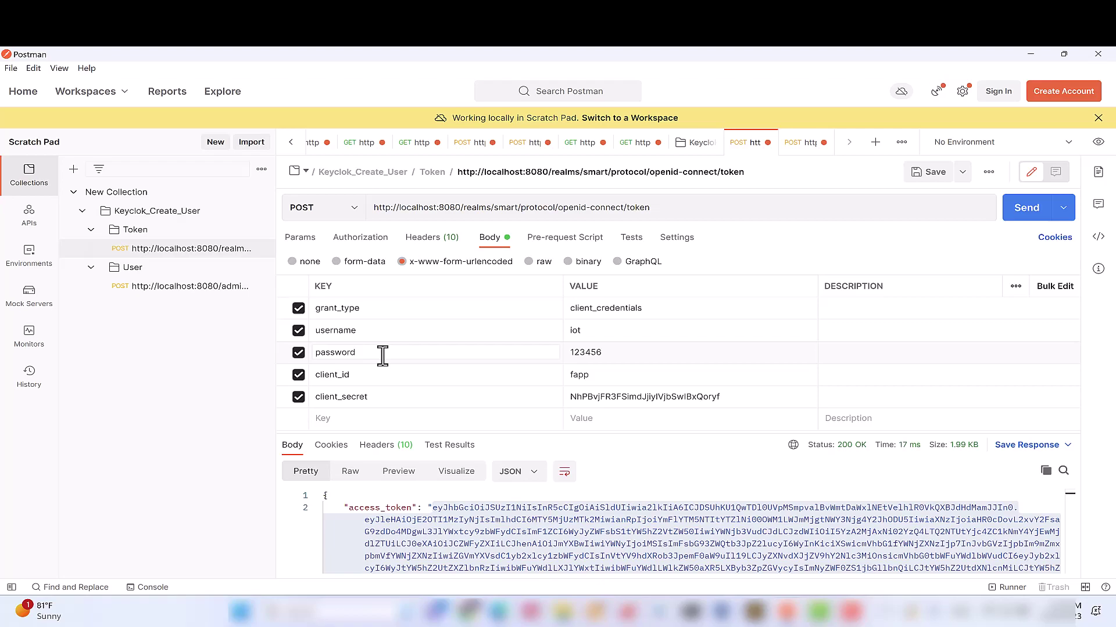
click(372, 374)
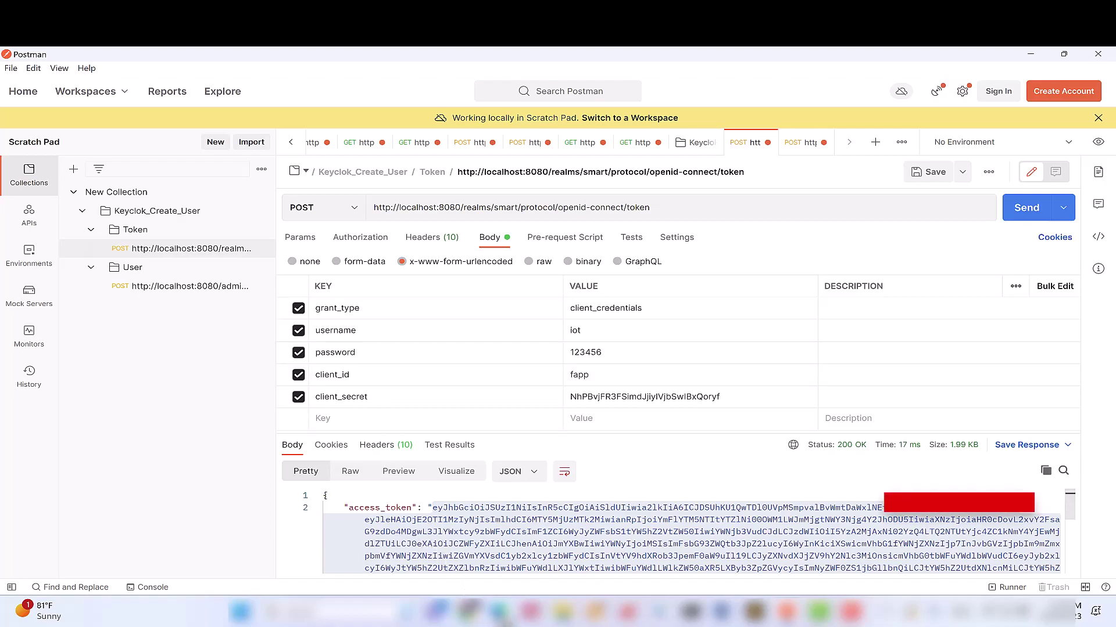
Switch to the Keycloak Admin Console in the browser and open the client list of the Smart realm
key(alt+Tab)
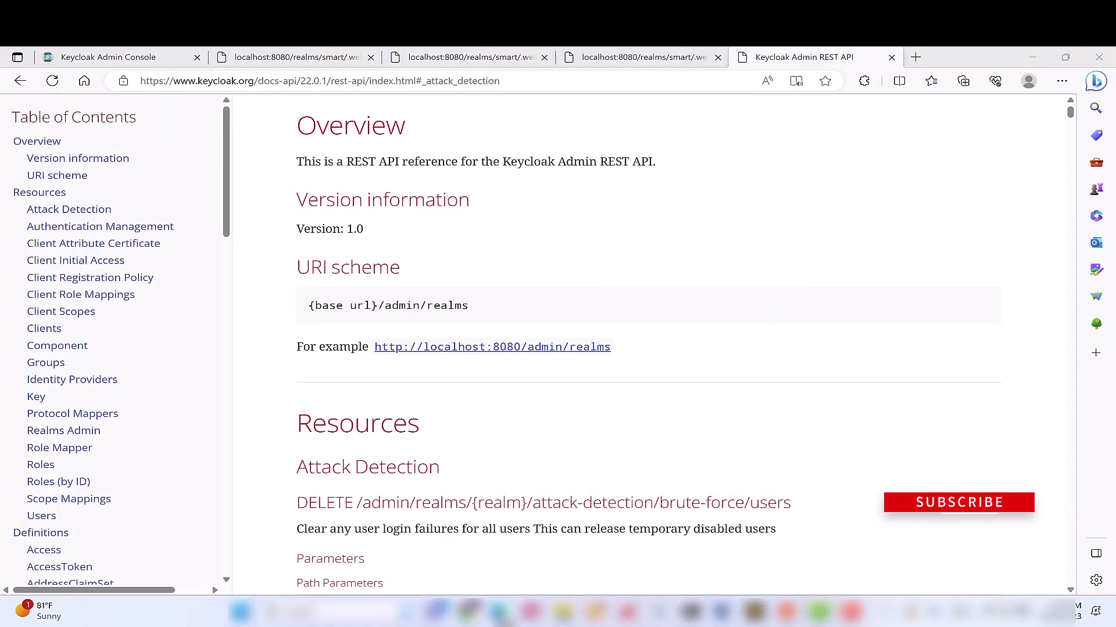
click(152, 64)
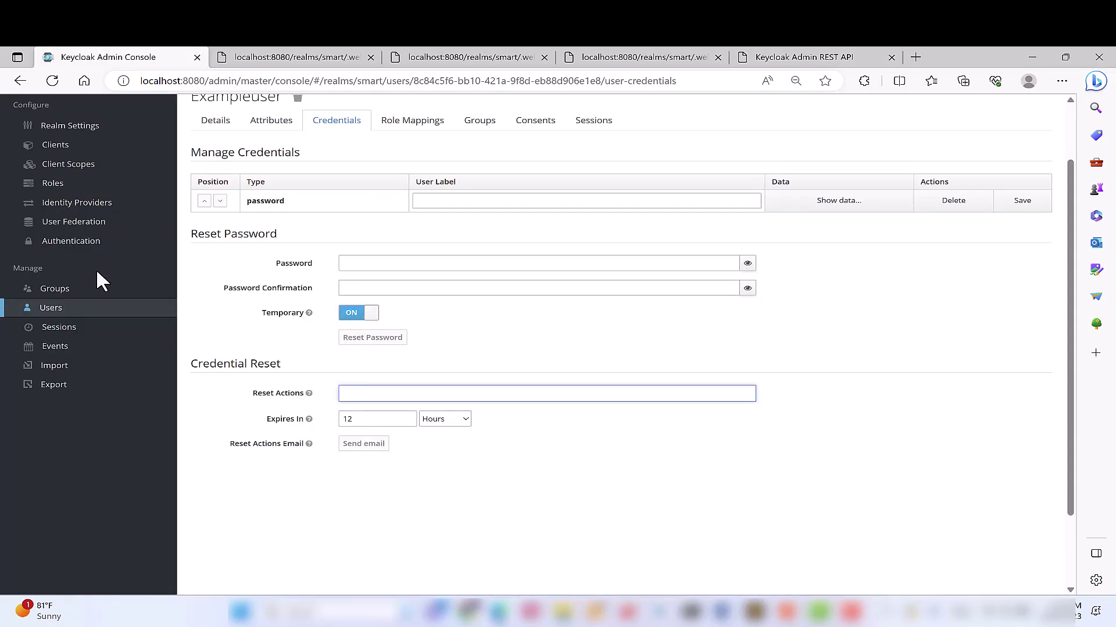
scroll(97, 271, up, 2)
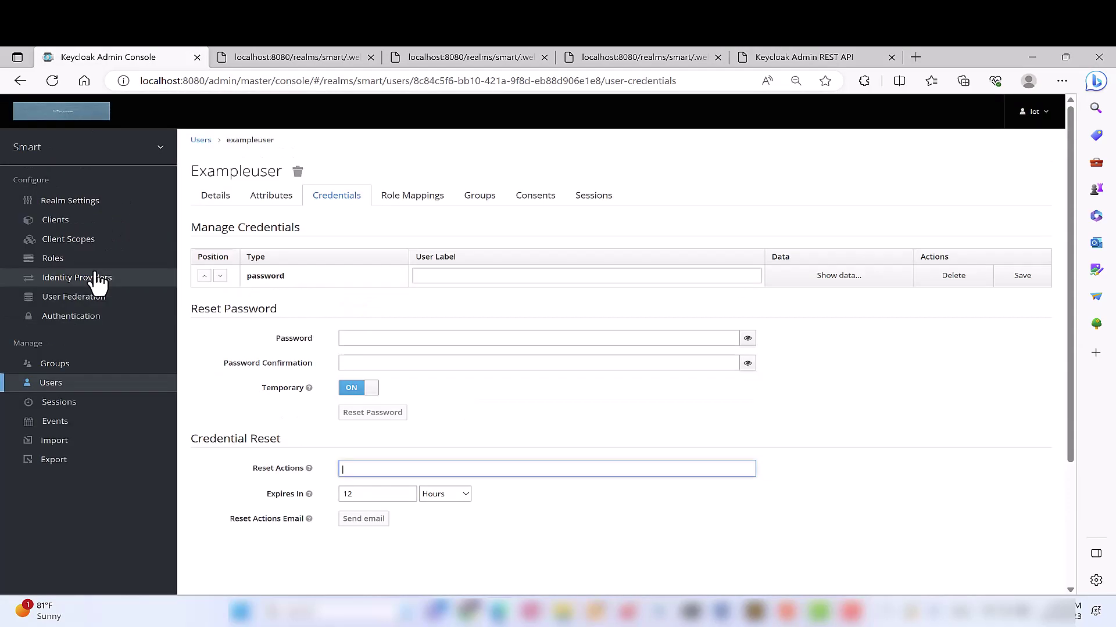
click(52, 226)
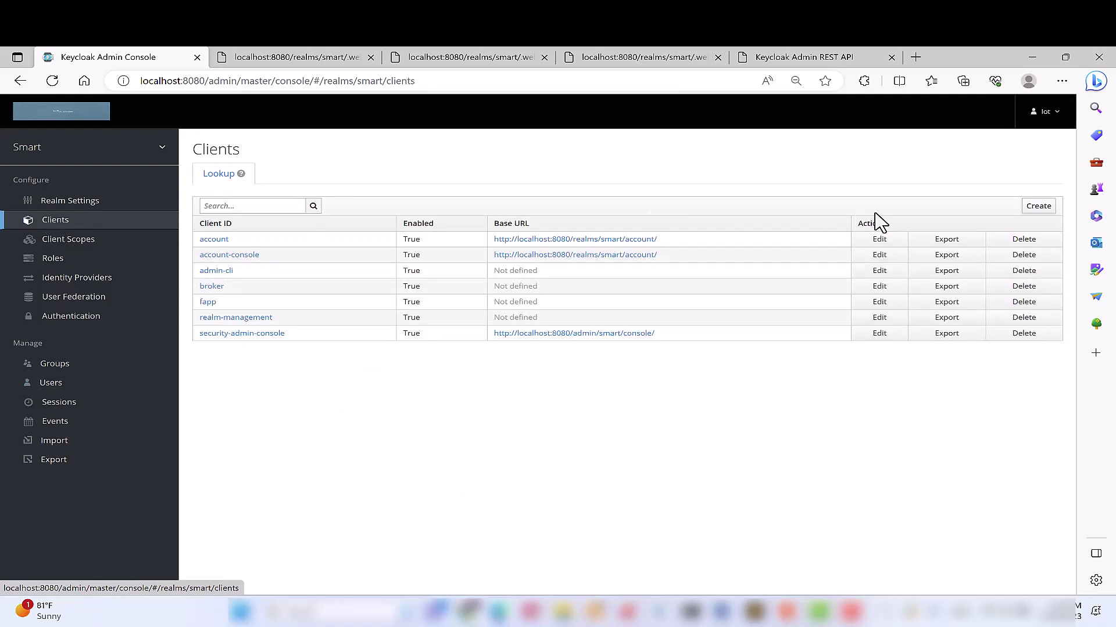
click(1038, 207)
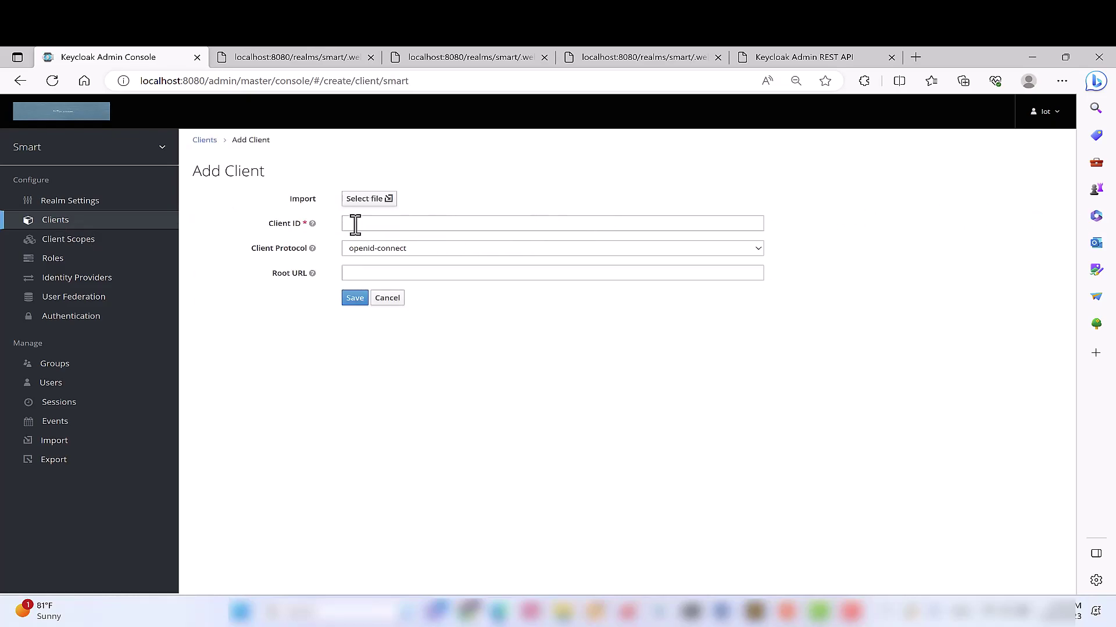
click(357, 223)
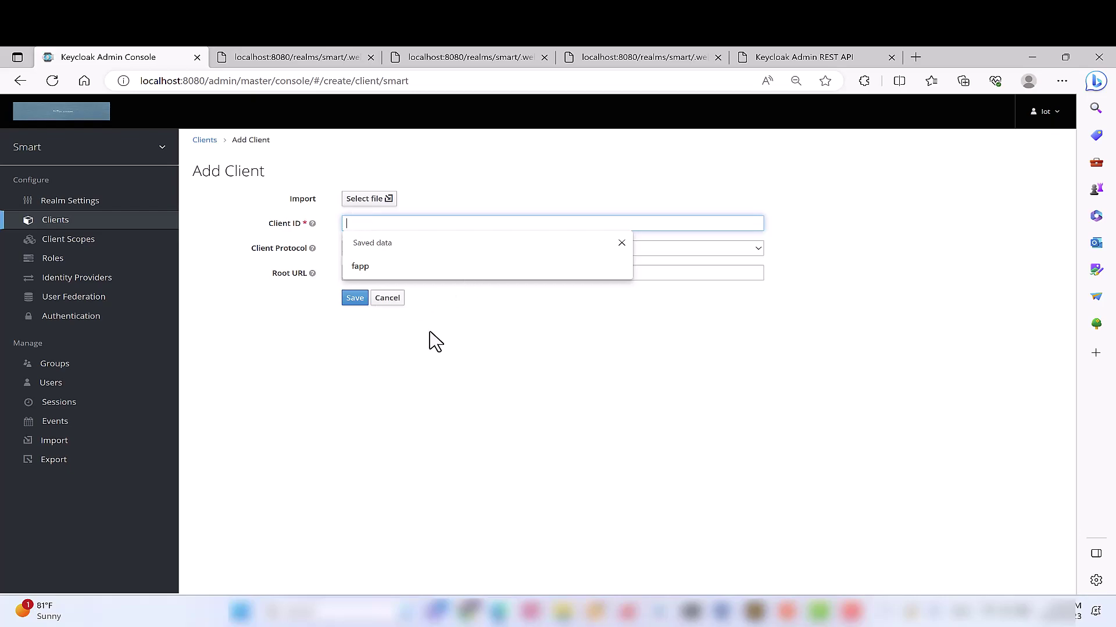
click(394, 311)
click(391, 299)
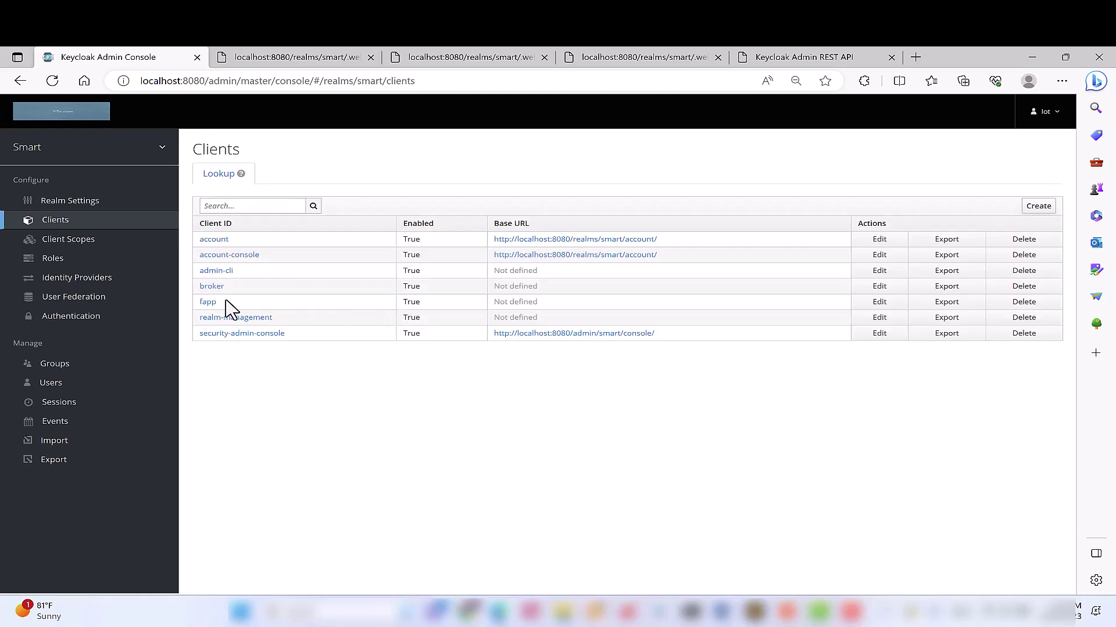
Open the fapp client, compare its client ID with the Postman token request, and examine its Access Type options and credentials
click(210, 302)
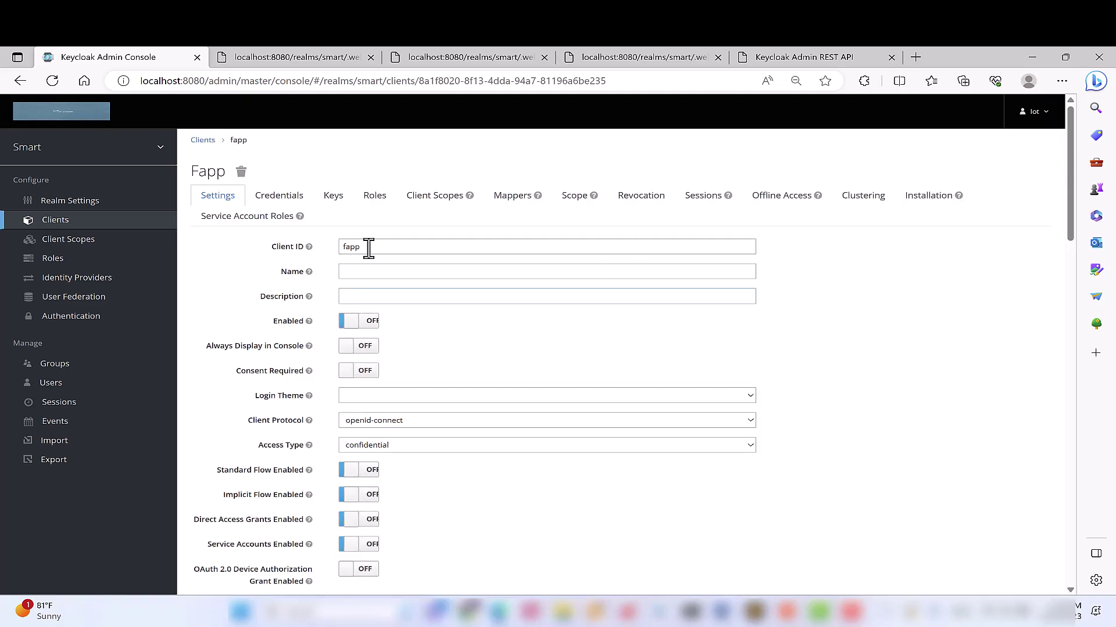
click(359, 247)
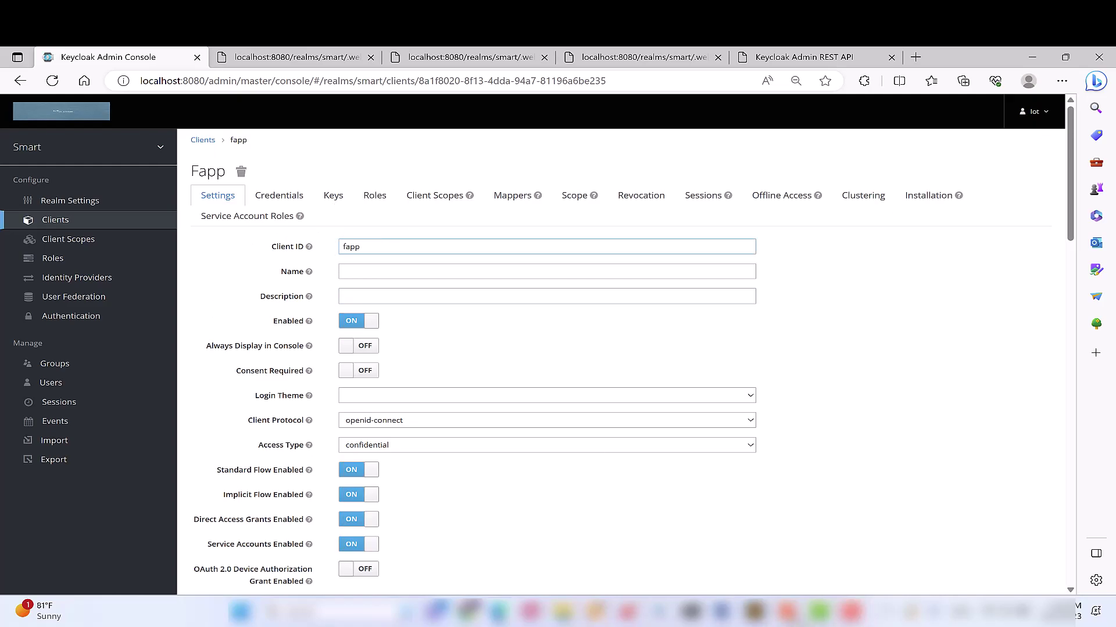
click(756, 611)
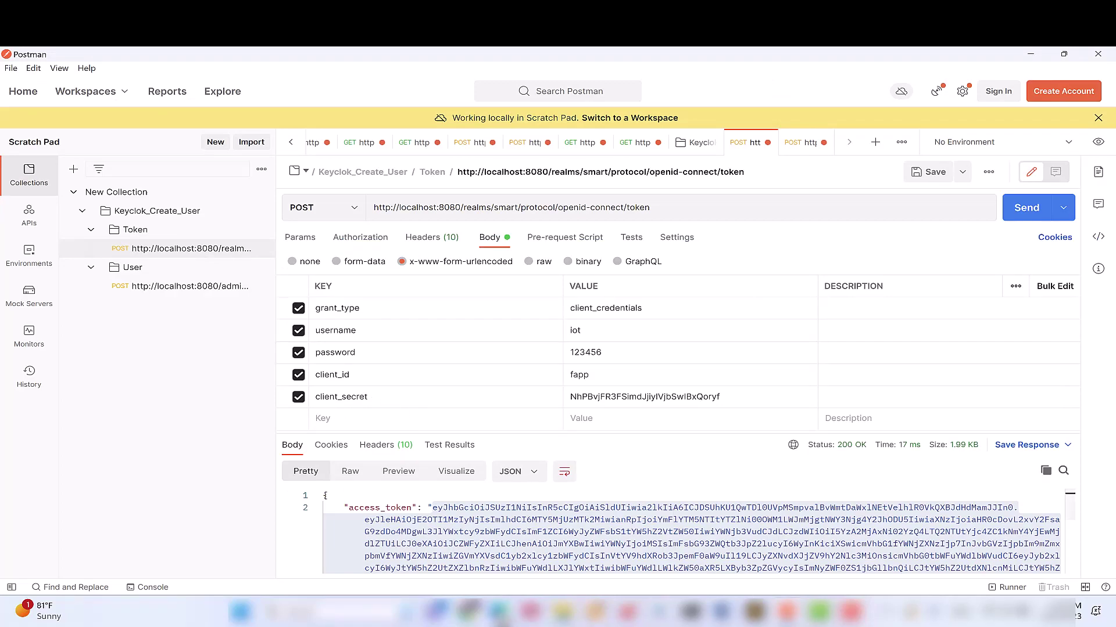
key(alt+Tab)
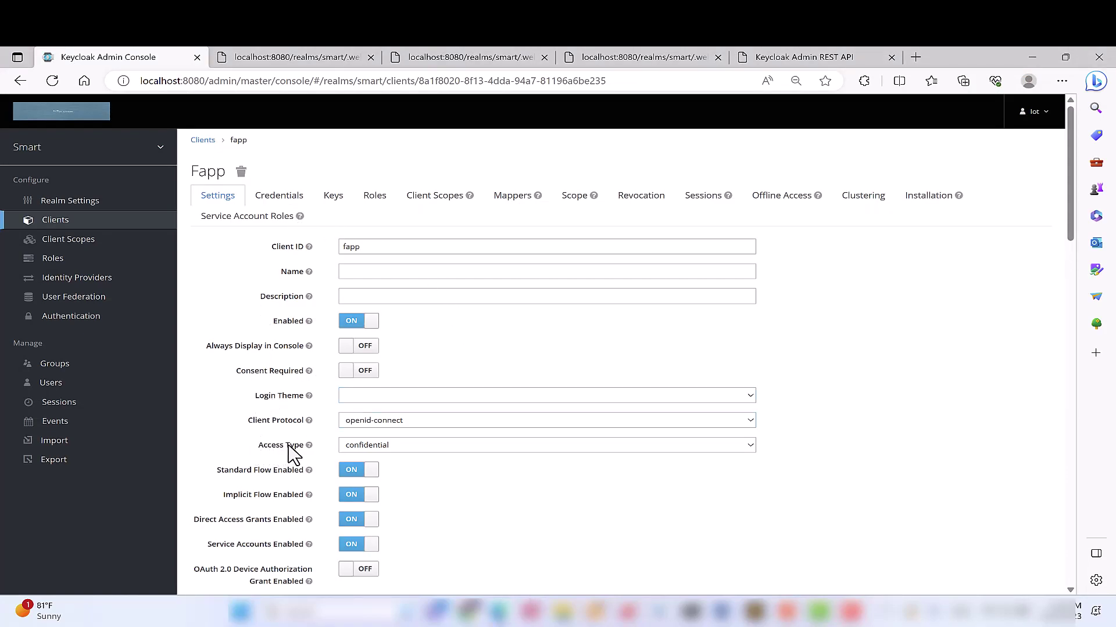
click(605, 447)
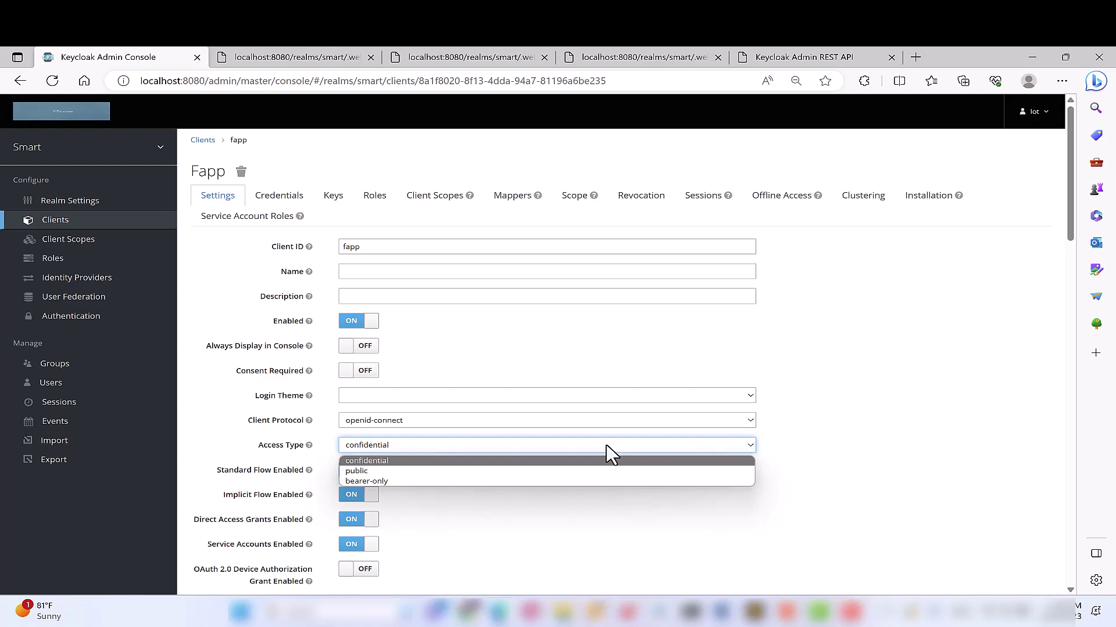
click(285, 208)
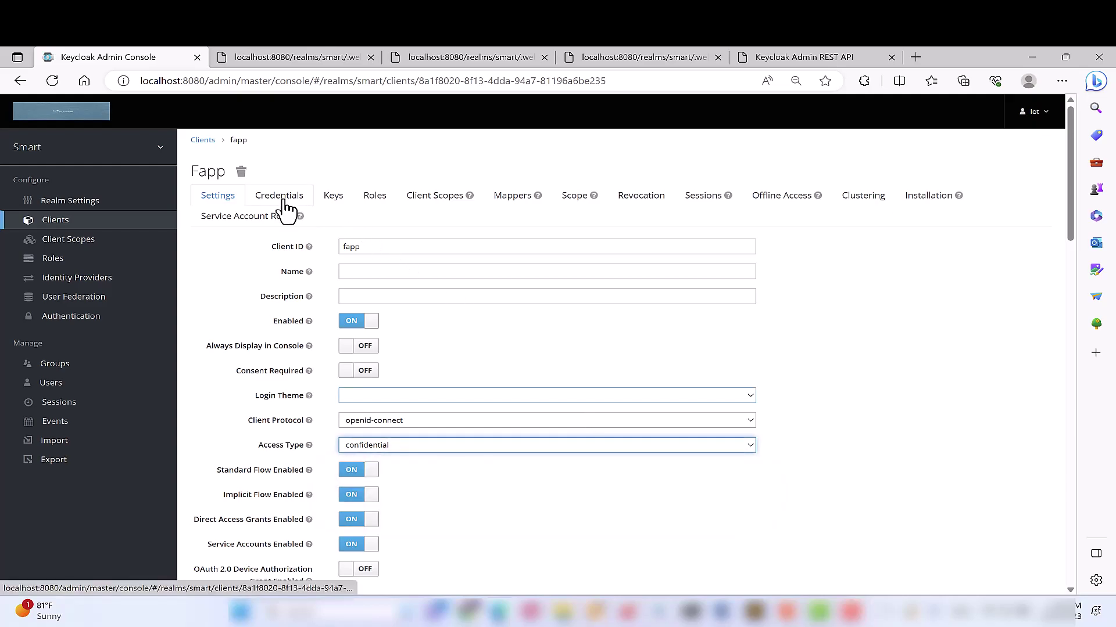
click(282, 204)
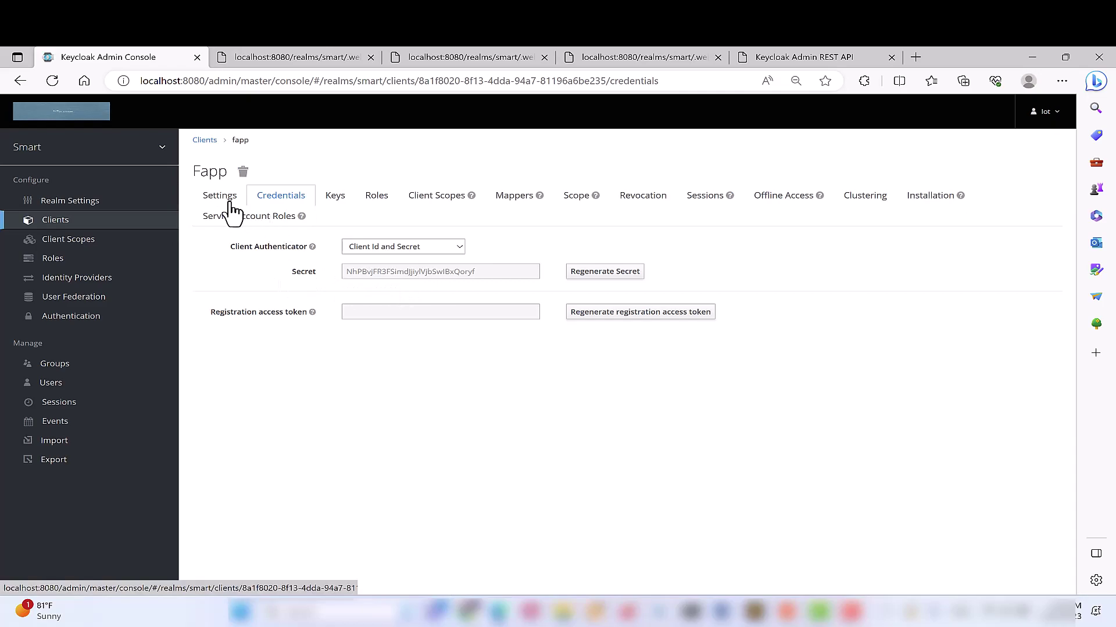
Switch to Postman, send the token request, and copy the whole access_token value from the response
key(alt+Tab)
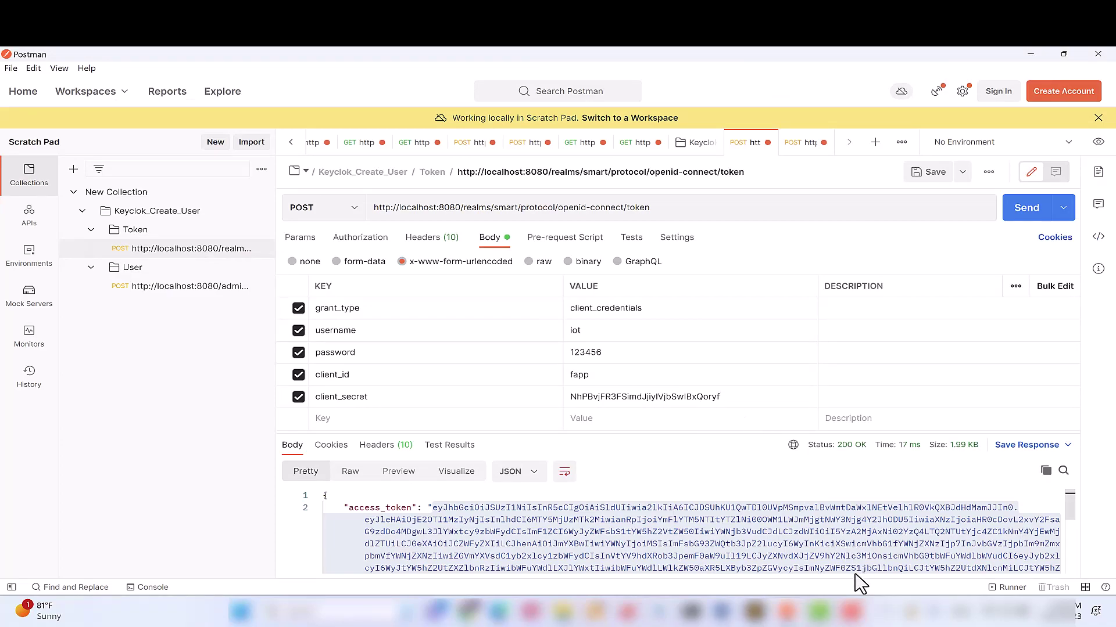
click(1019, 216)
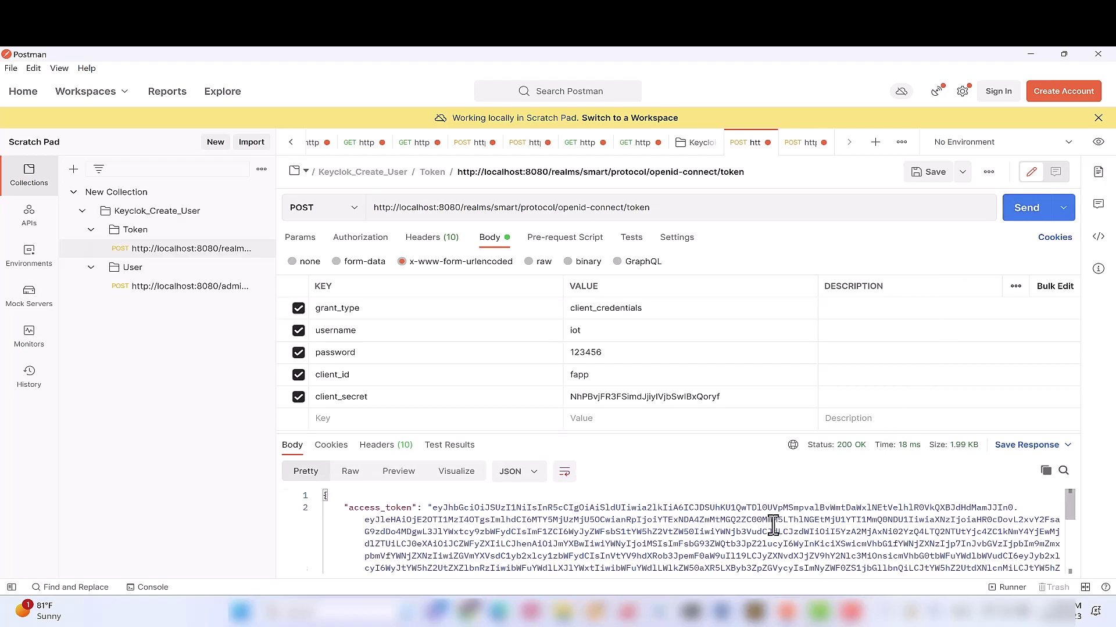
scroll(772, 525, down, 3)
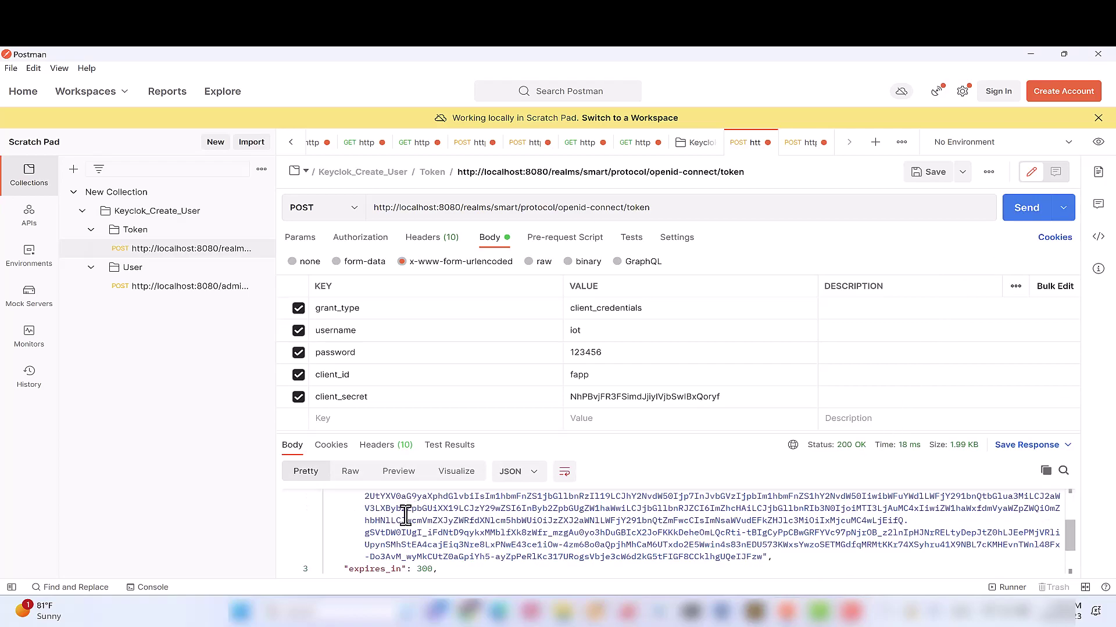
scroll(405, 516, up, 3)
drag(433, 507, 761, 498)
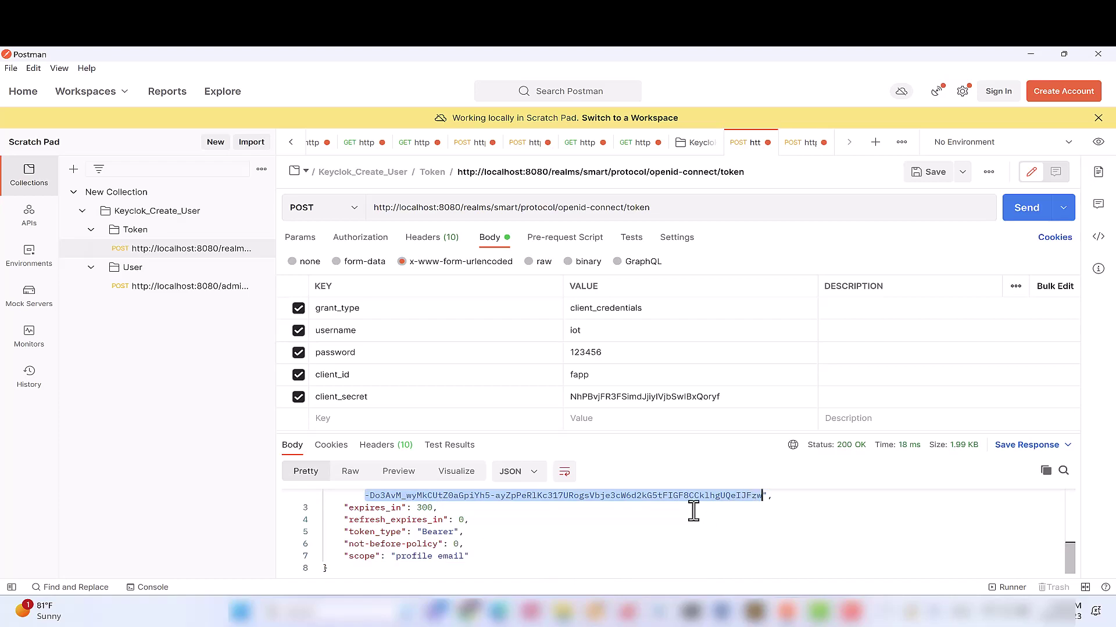
Open the POST request in the User folder and replace its bearer token with the newly generated access token
click(197, 287)
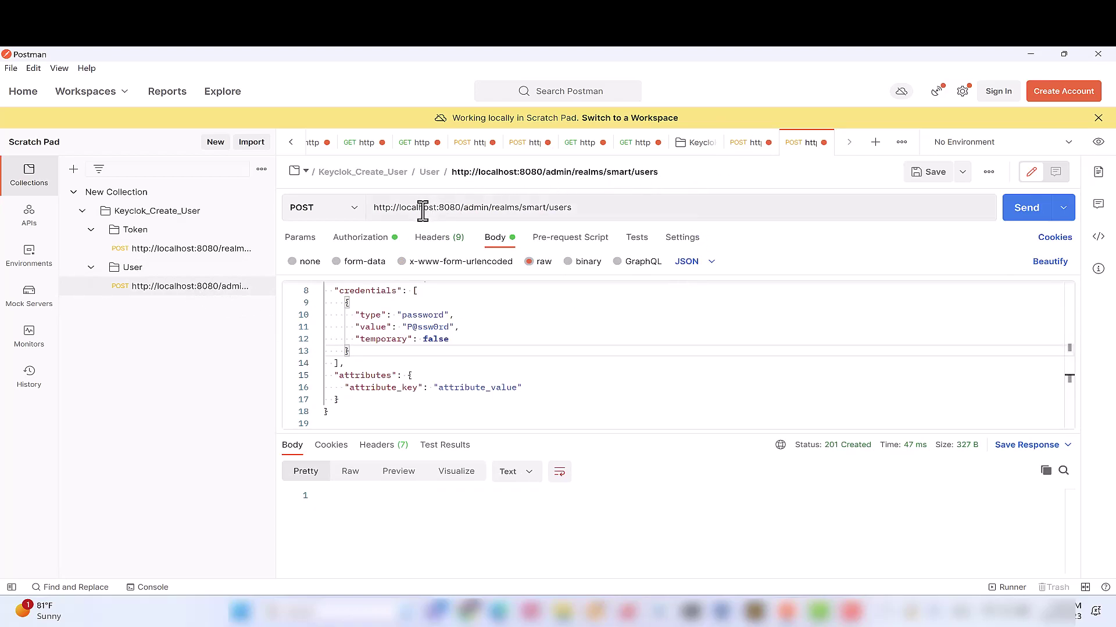
triple_click(516, 209)
drag(516, 209, 413, 212)
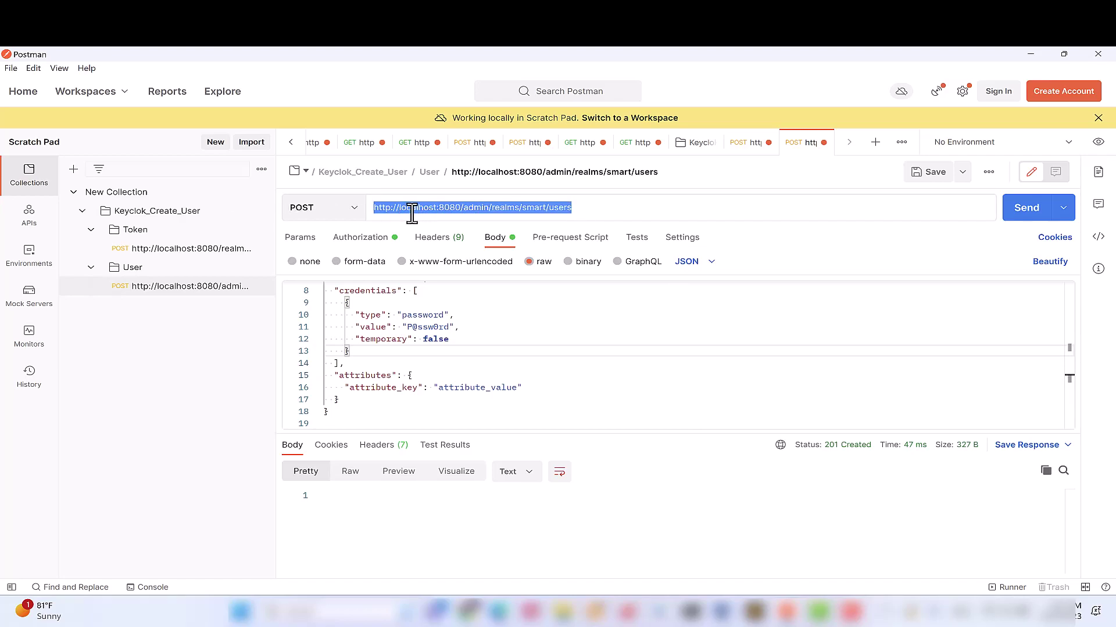
click(576, 208)
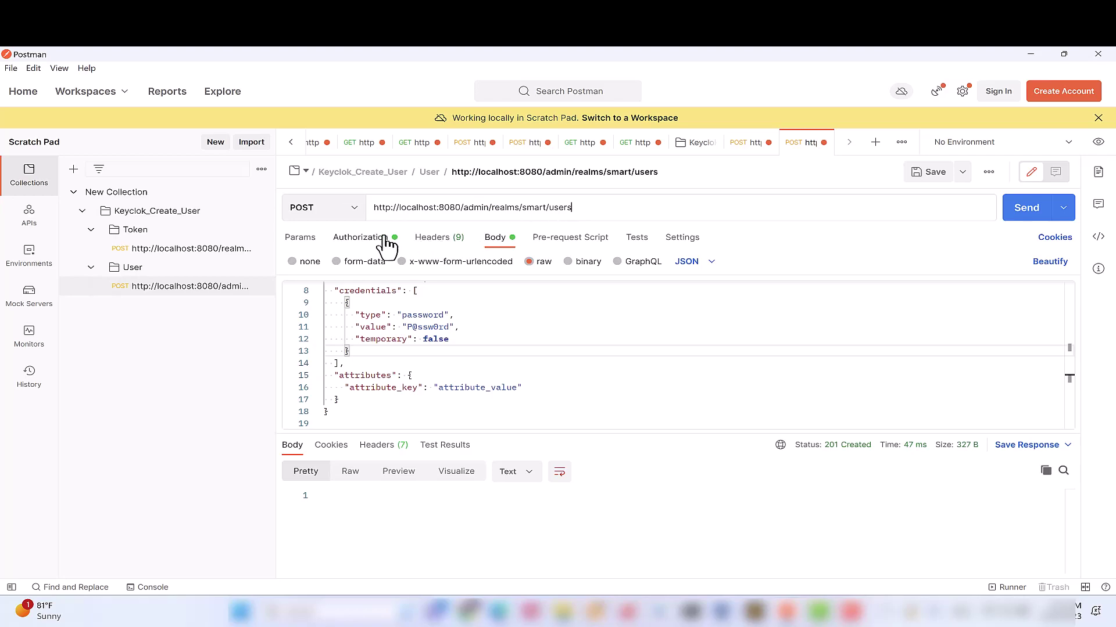
click(361, 239)
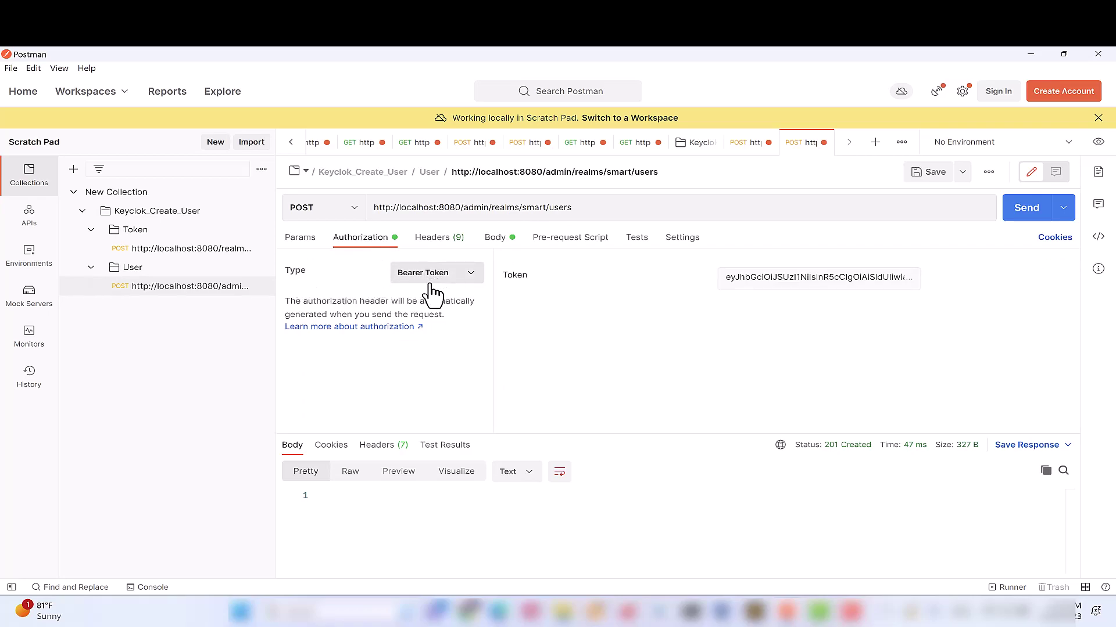
triple_click(859, 278)
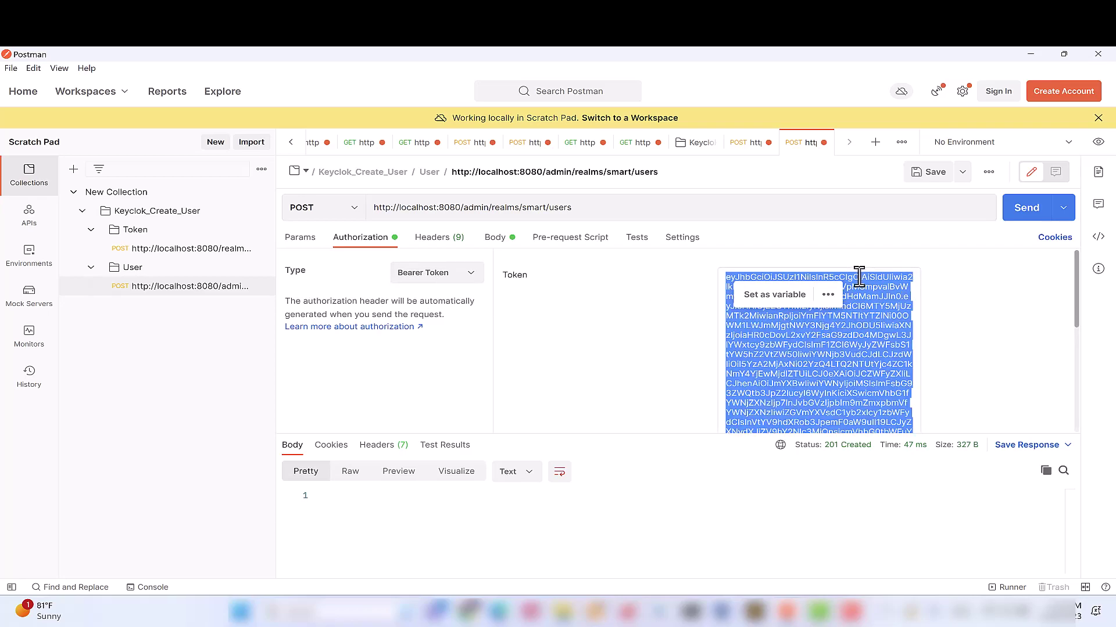
key(BackSpace)
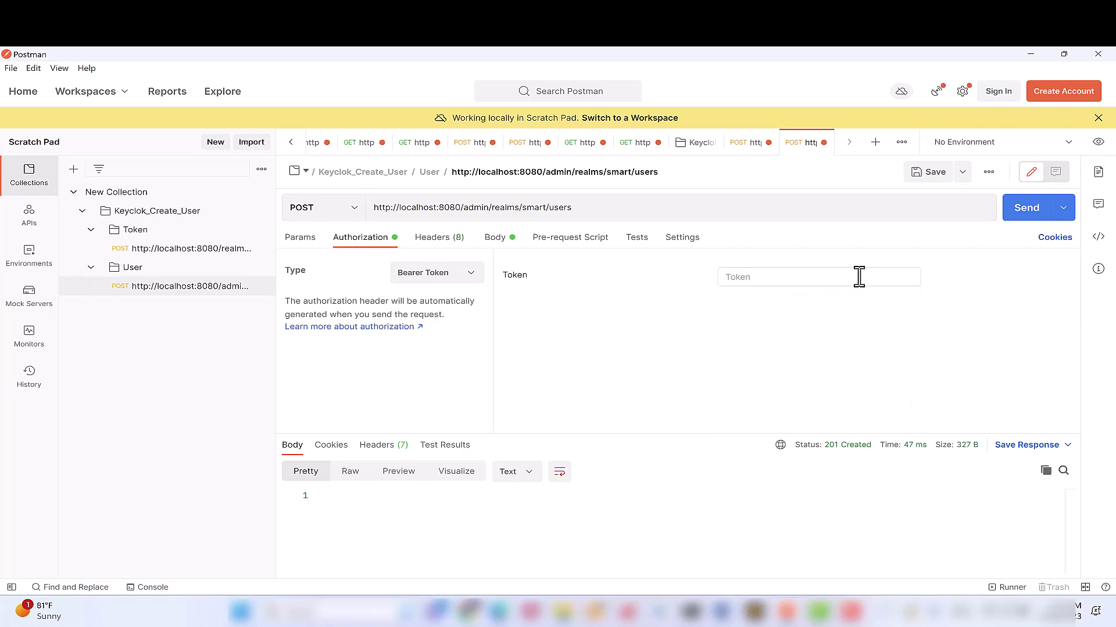
key(ctrl+v)
Review the raw JSON body of the user creation request, from the username through the credentials and attributes
click(493, 239)
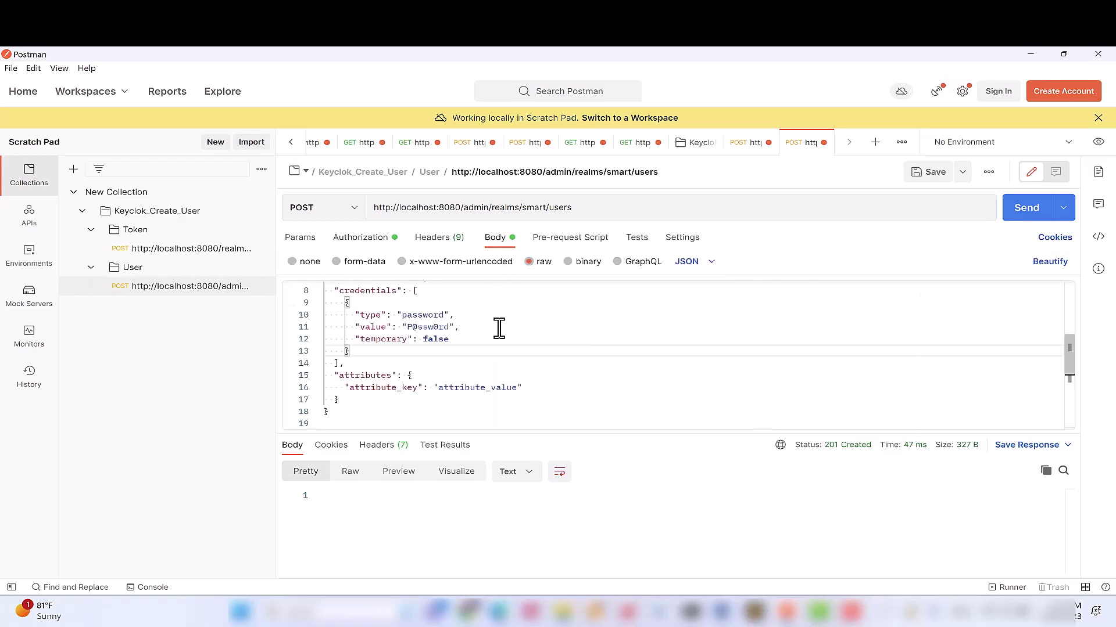
scroll(499, 328, up, 3)
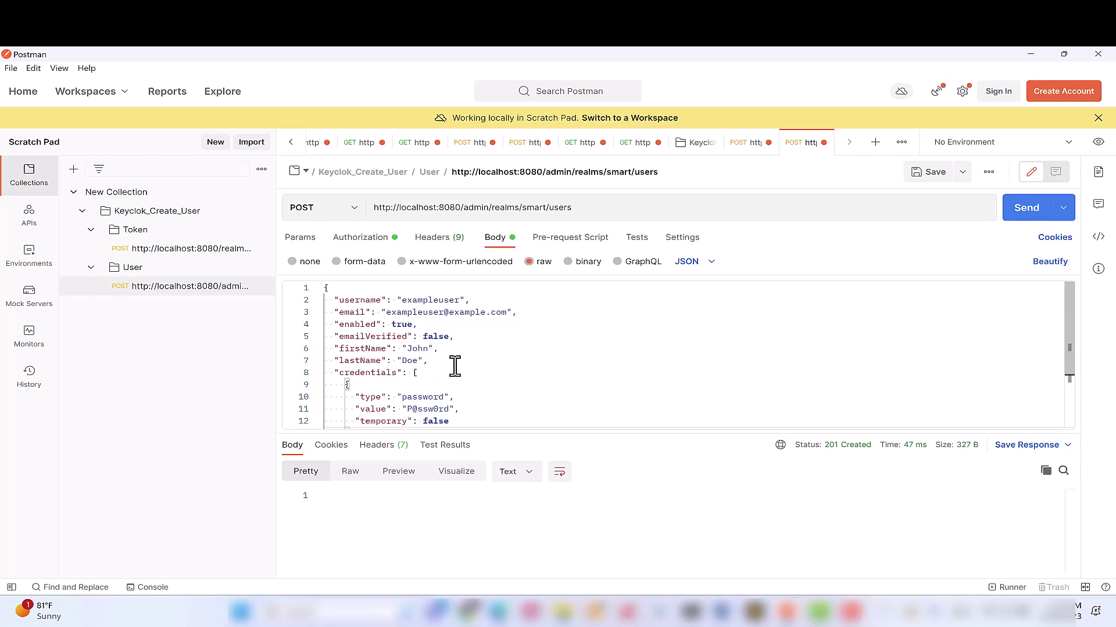
scroll(485, 375, down, 3)
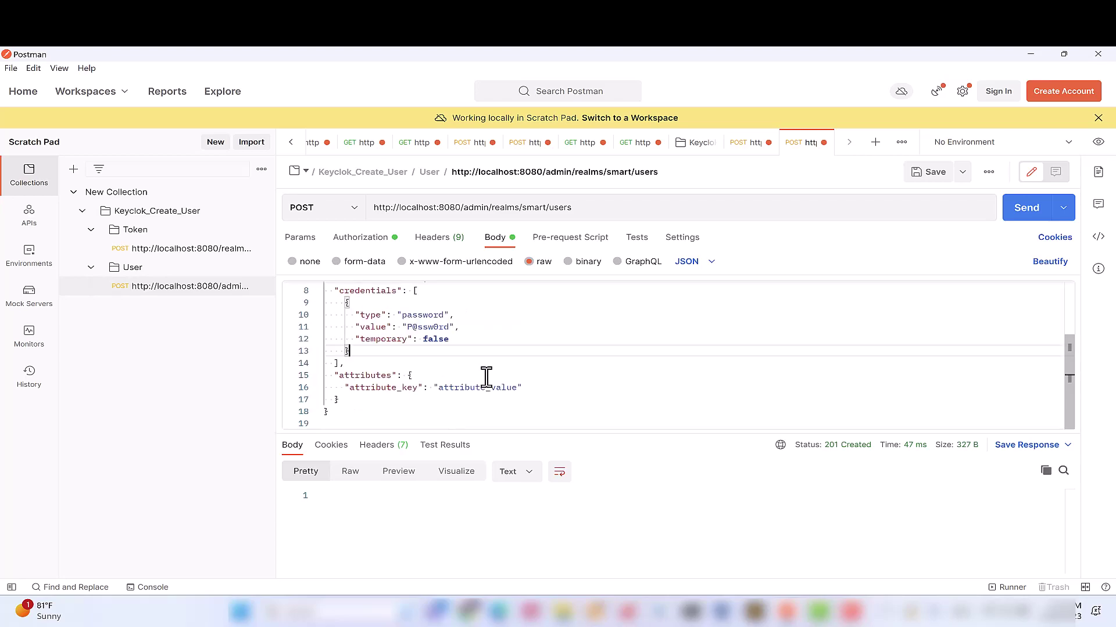
scroll(391, 374, up, 3)
scroll(393, 383, down, 3)
scroll(518, 327, up, 3)
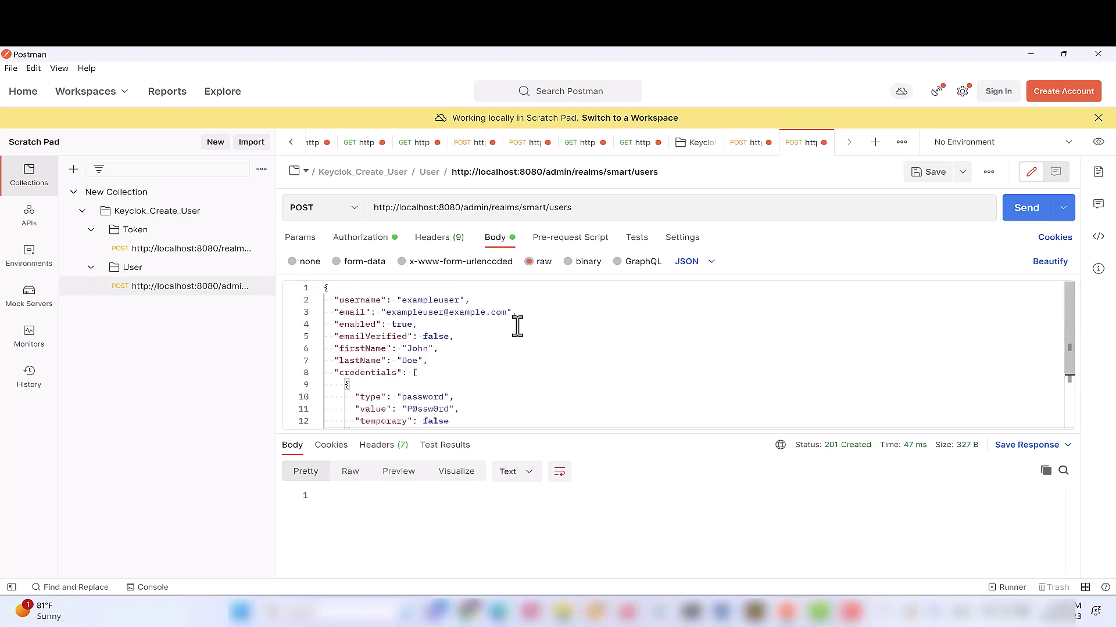
Try to create the user by sending the POST request with the existing JSON body
scroll(517, 326, down, 3)
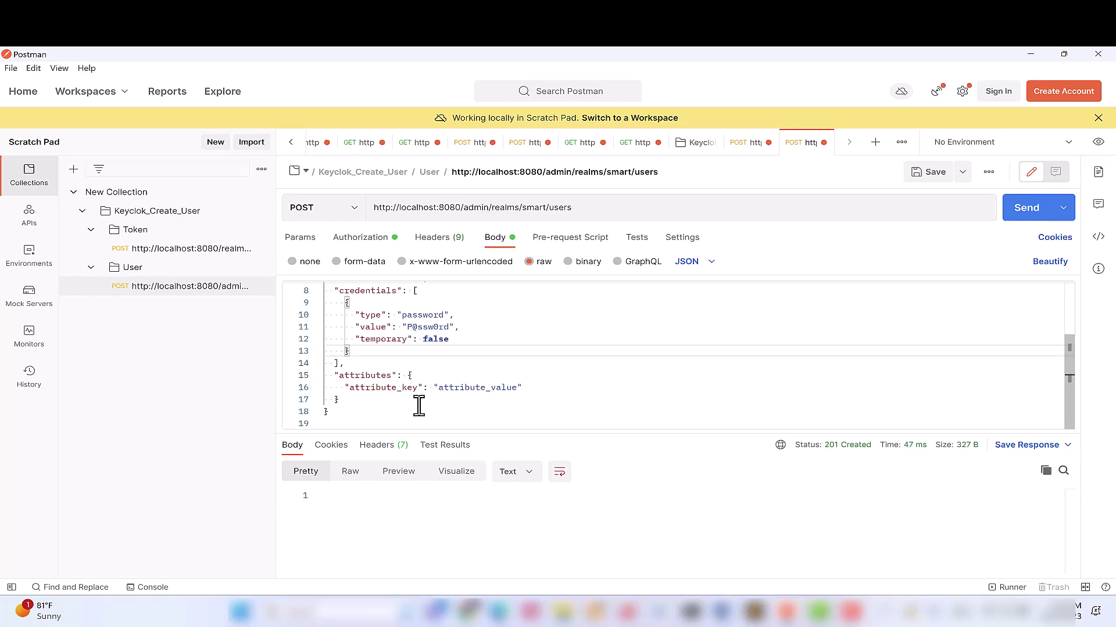
click(1015, 212)
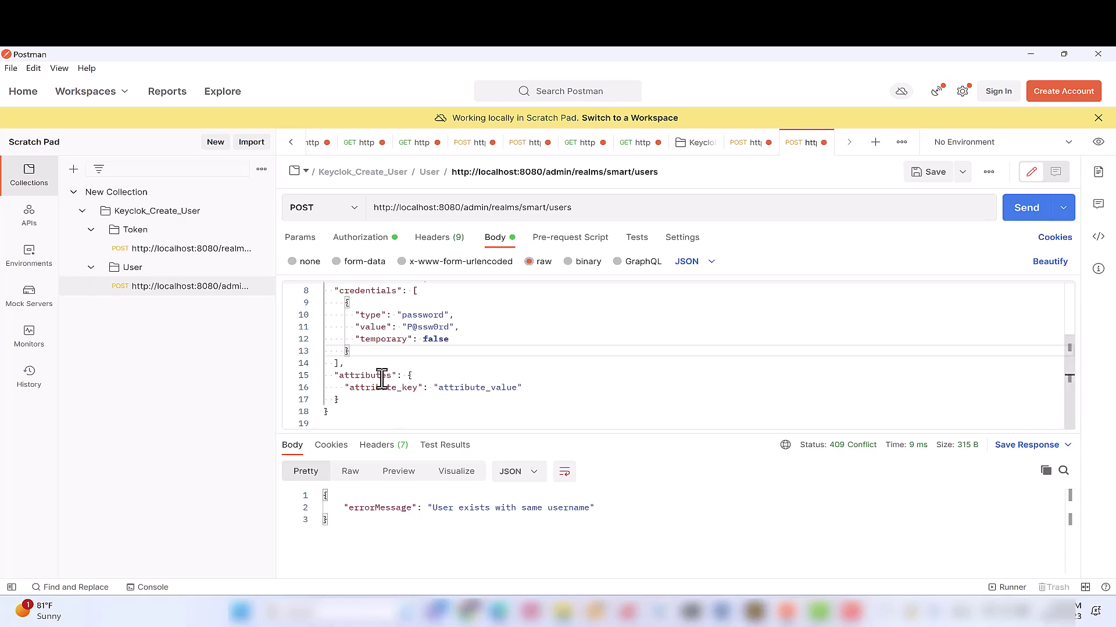
Replace the username value in the JSON body with the new user's username and resend the creation request
scroll(377, 378, up, 3)
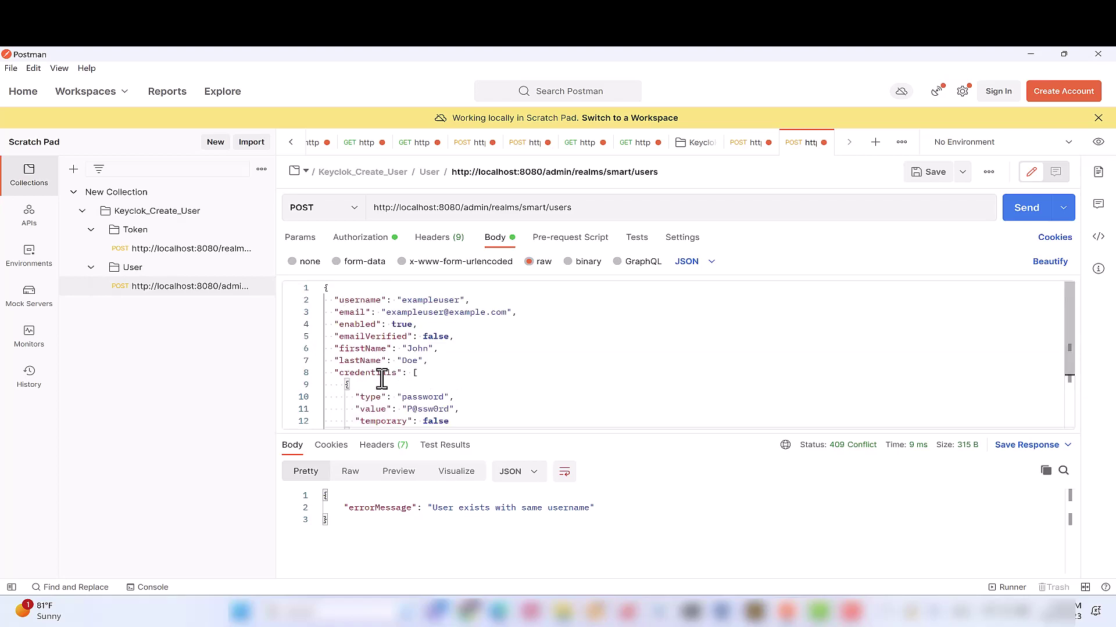
double_click(427, 300)
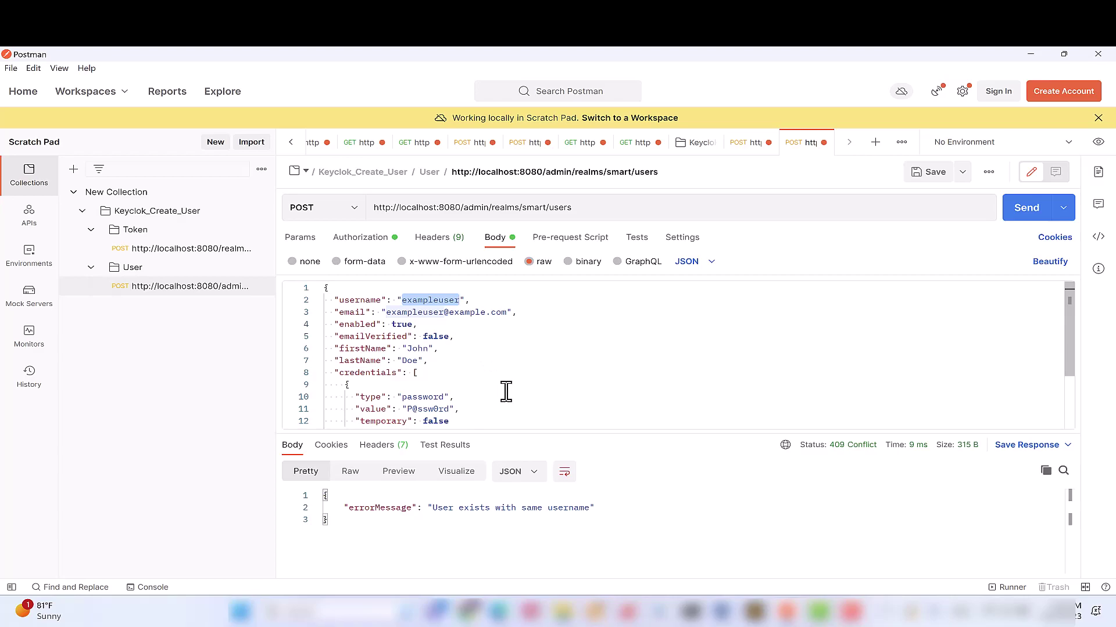
key(BackSpace)
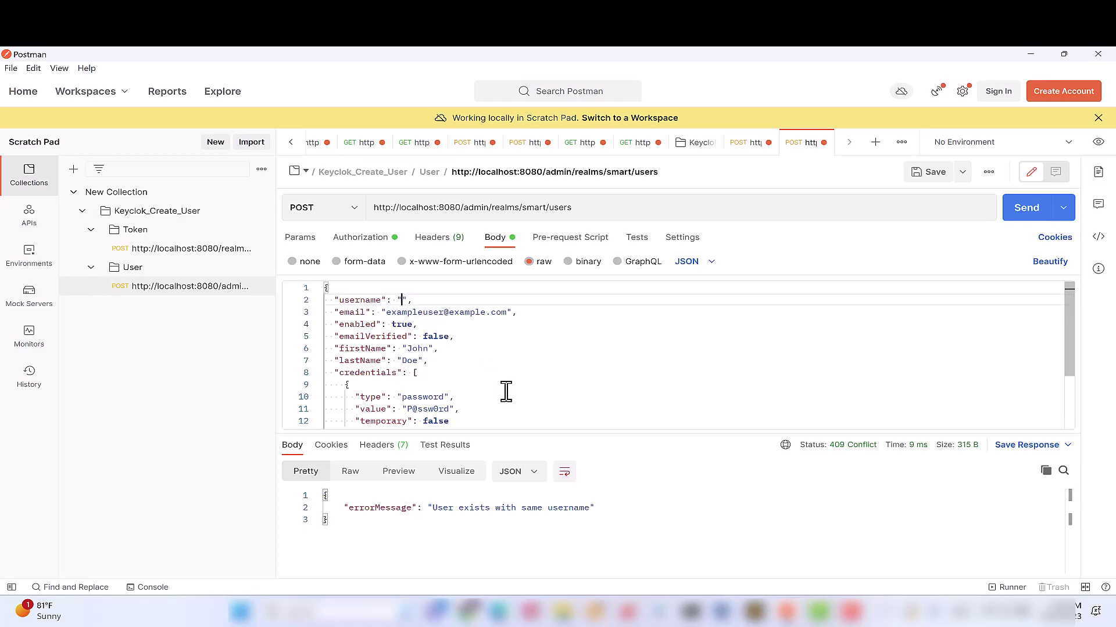
text(jh)
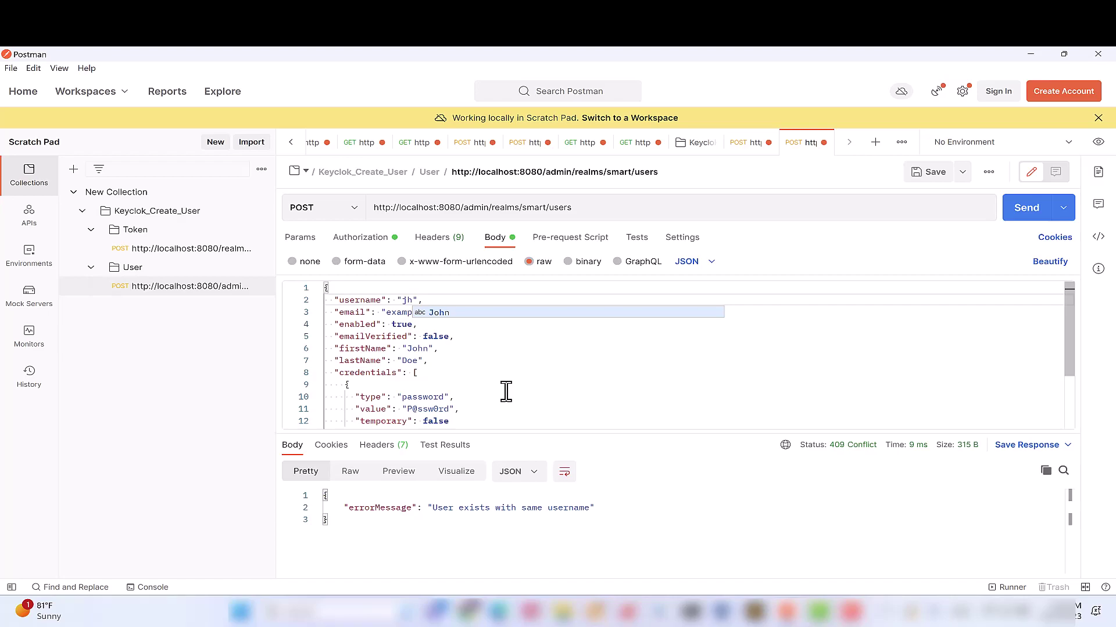
text(ons)
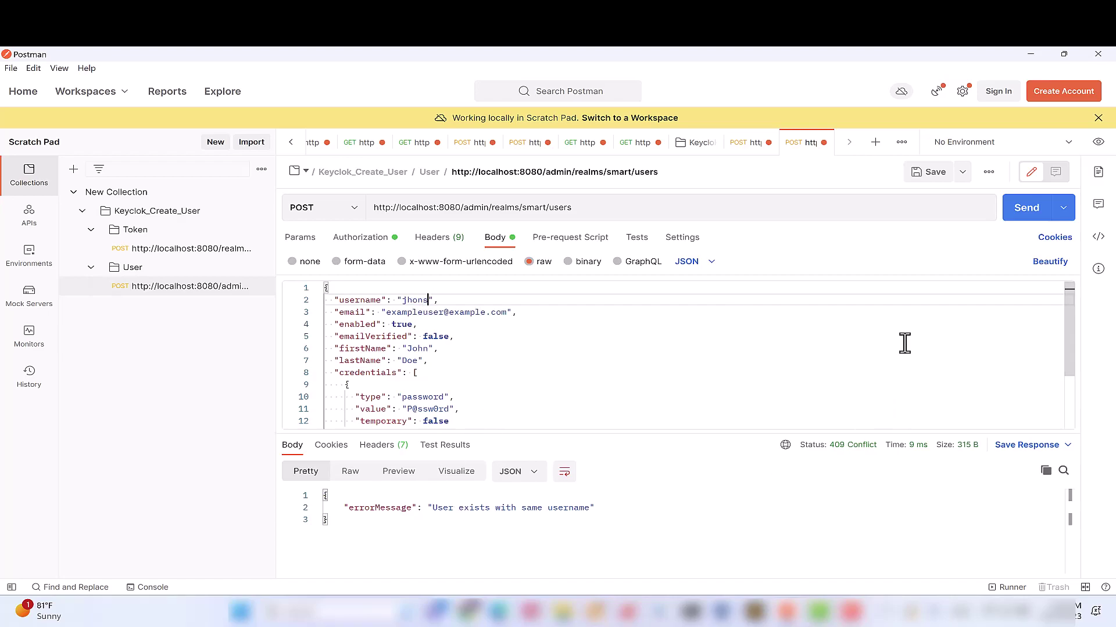
click(1024, 221)
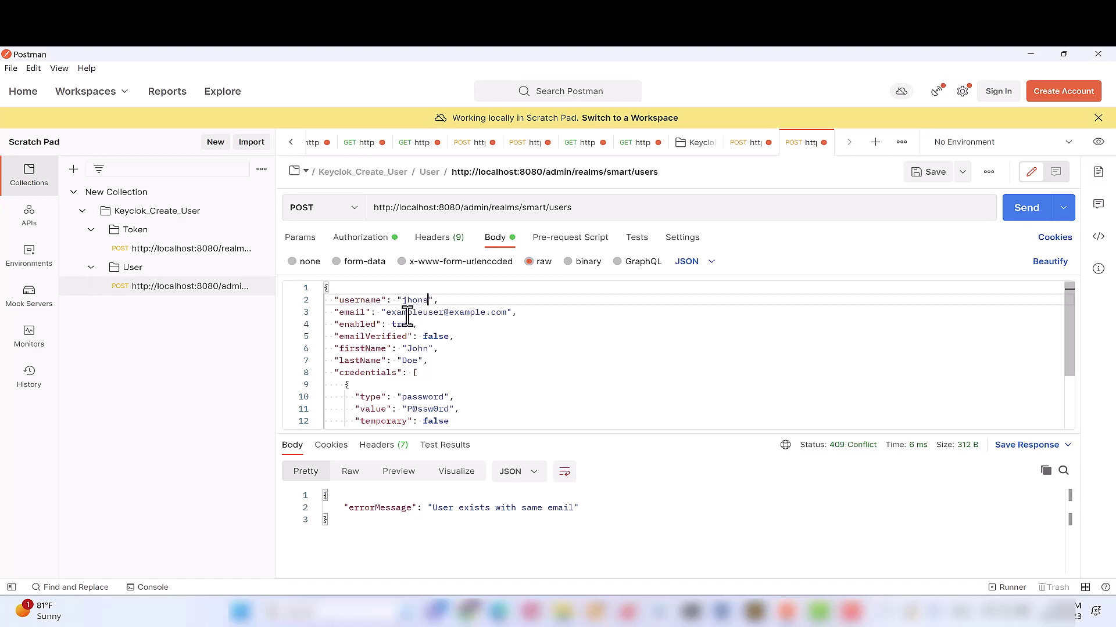
Change the email's local part in the JSON body to match the new username, keeping the example.com domain, and send the request
click(428, 301)
click(441, 315)
key(BackSpace)
key(BackSpace)
key(BackSpace)
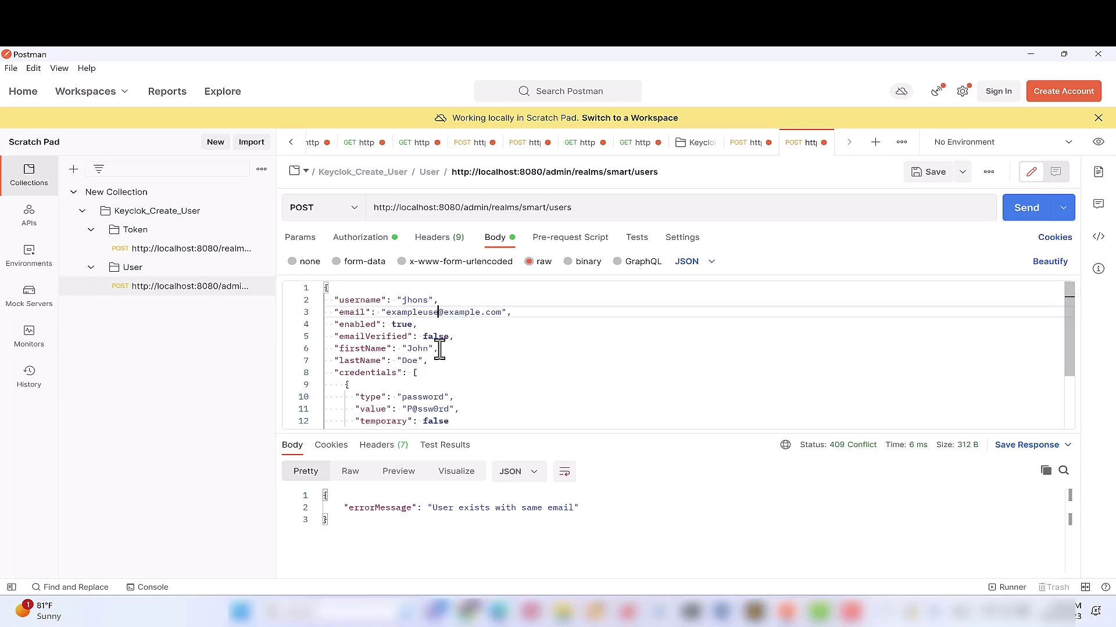
key(BackSpace)
key(BackSpace)
key(BackSpace)
key(BackSpace)
key(BackSpace)
key(BackSpace)
key(BackSpace)
key(BackSpace)
text(jhons)
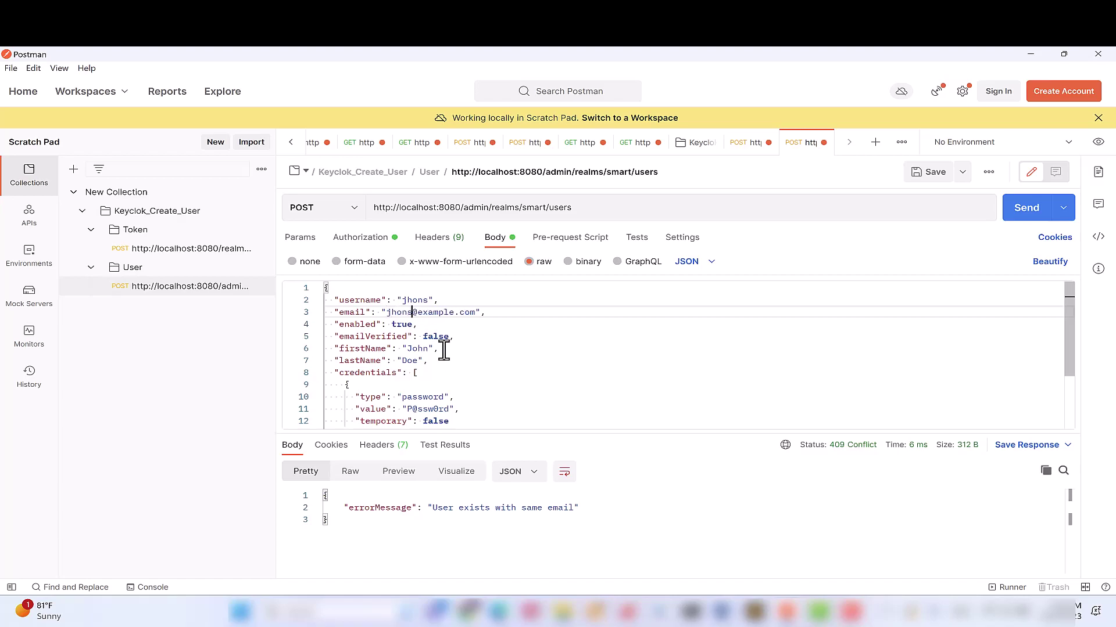
click(1021, 223)
click(1021, 224)
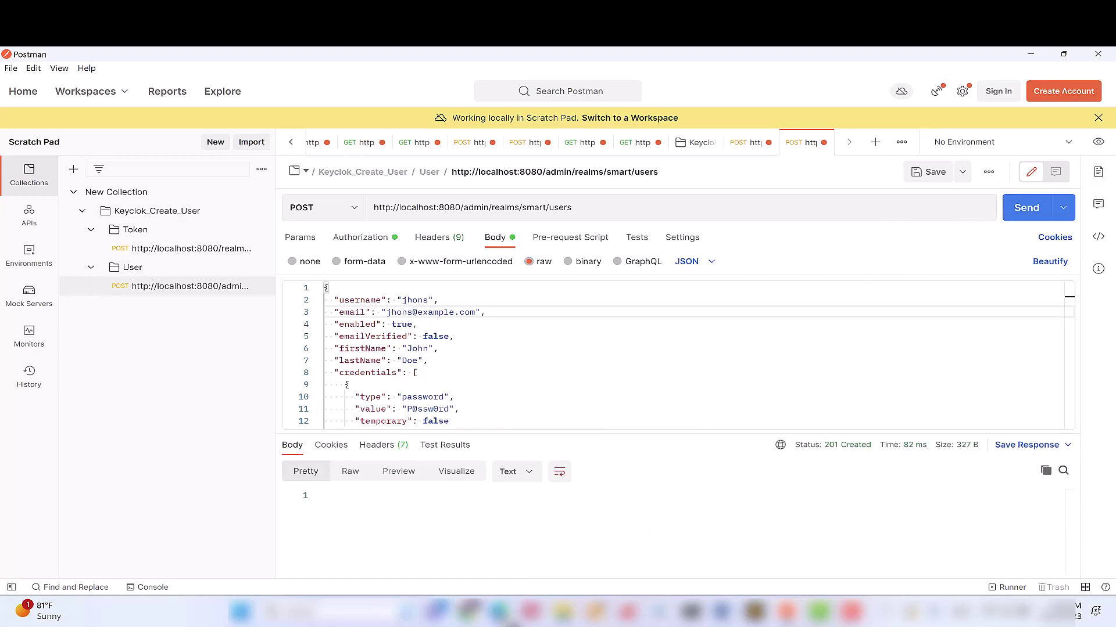
Switch to the Keycloak Admin Console, open the smart realm's user list, and check it for the newly created username
mouse_move(499, 610)
click(459, 521)
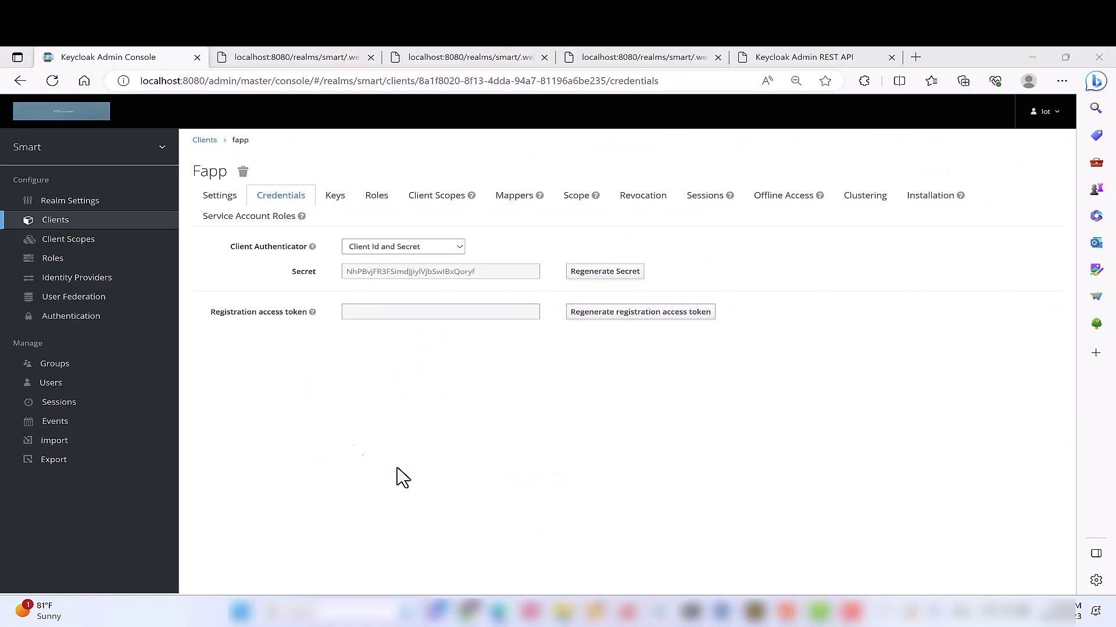
click(51, 384)
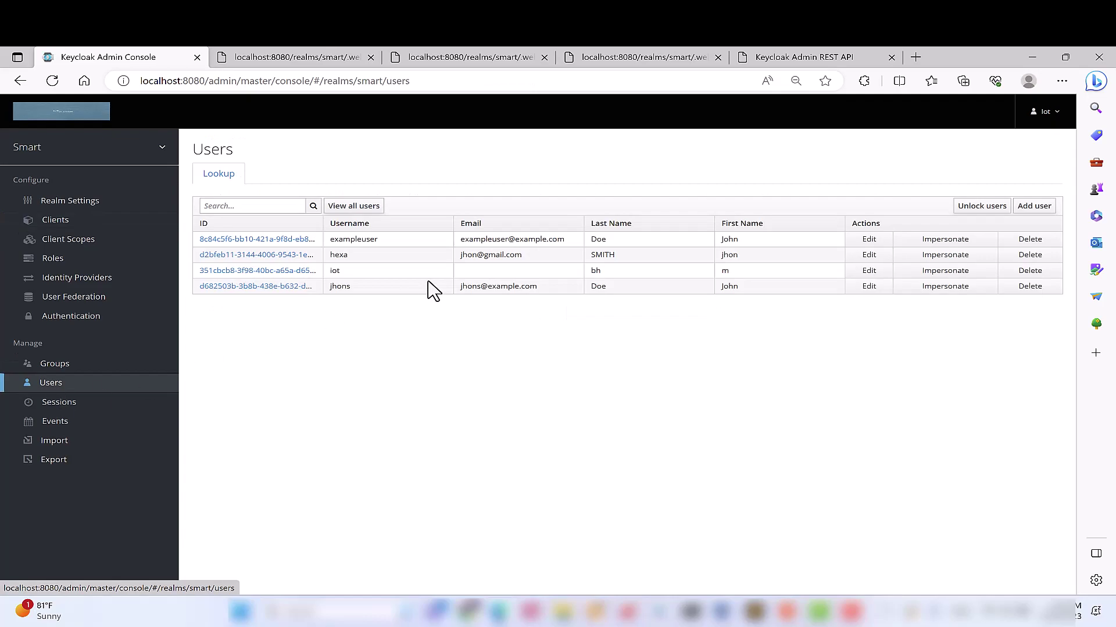
double_click(329, 287)
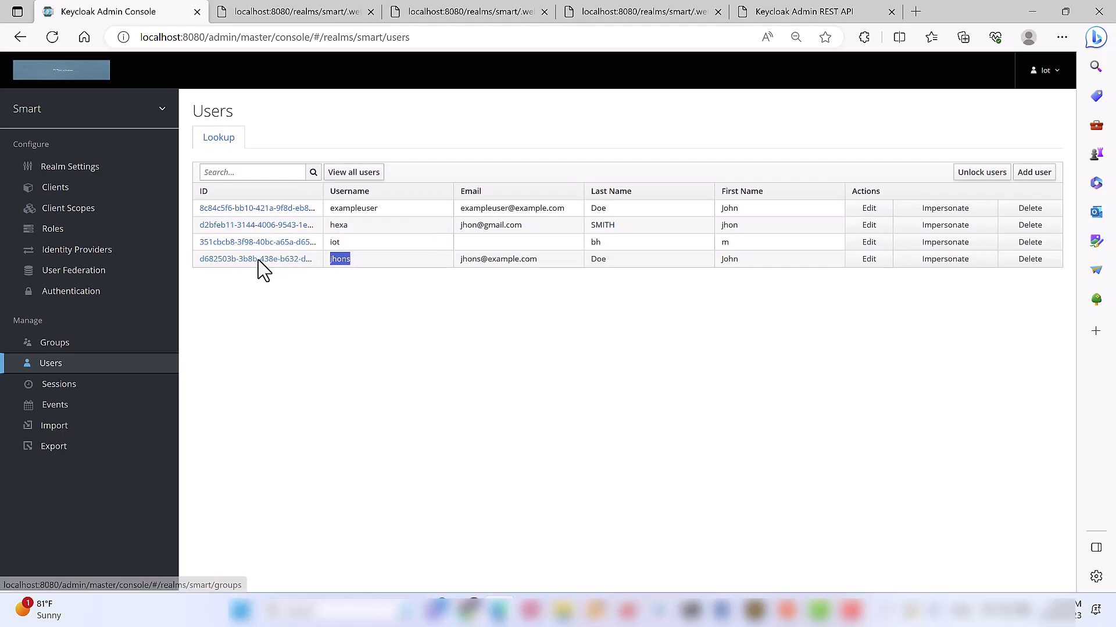
Open the newly created user's record and examine its details, attributes and credentials
click(259, 259)
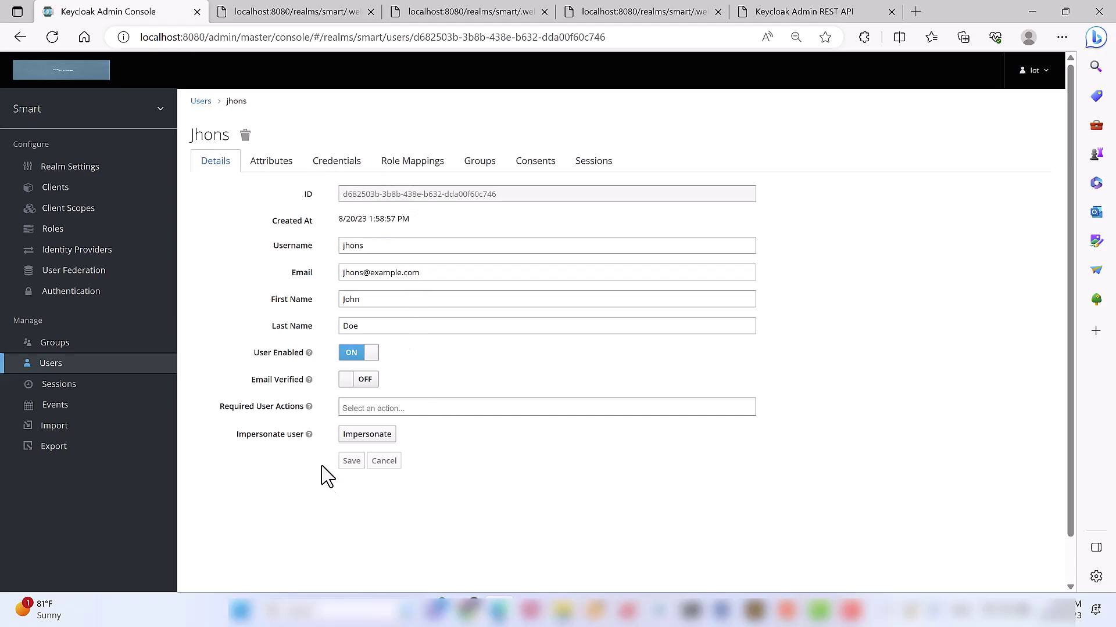
click(272, 161)
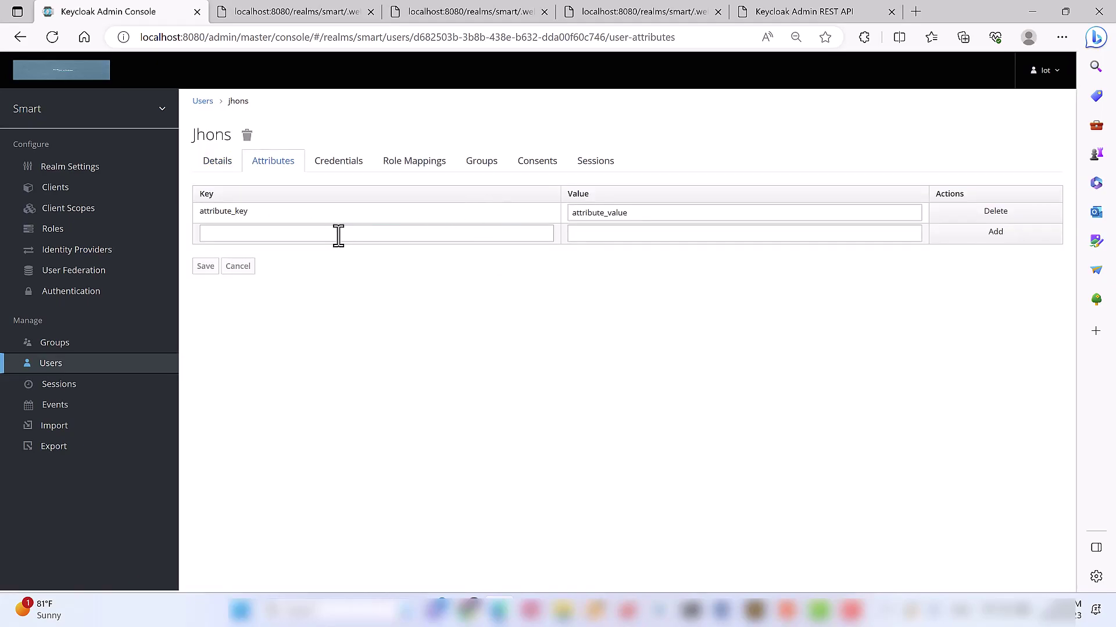
click(342, 164)
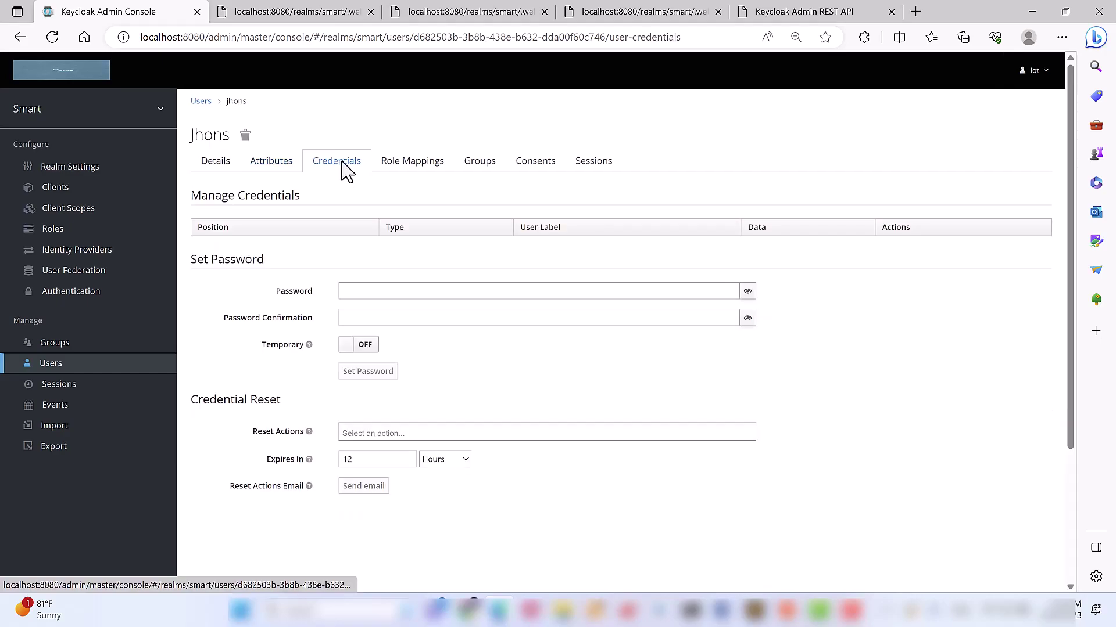